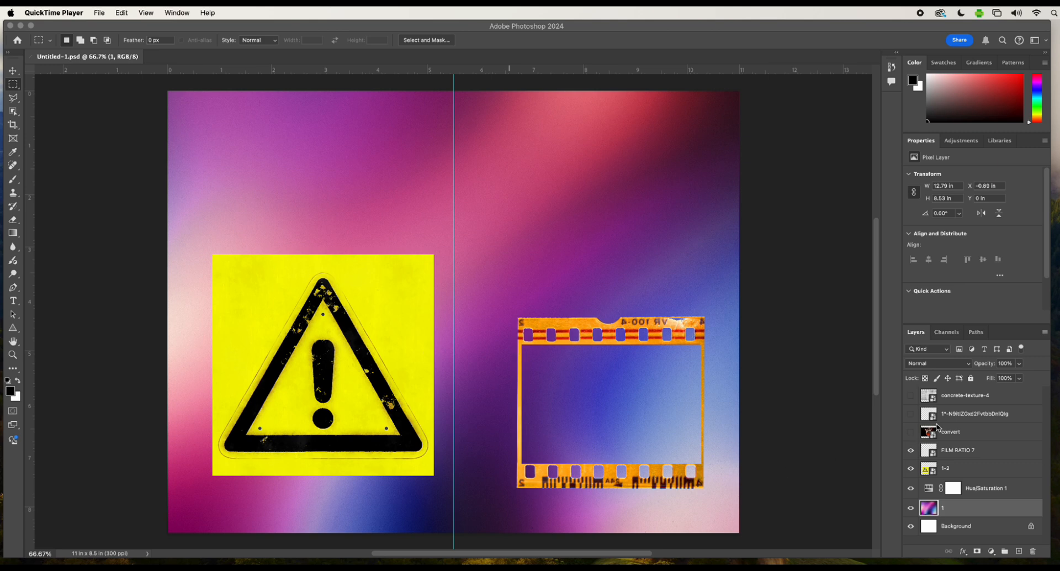
Show the hidden sunset photo layer above the convert layer and rasterize it.
left_click(912, 418)
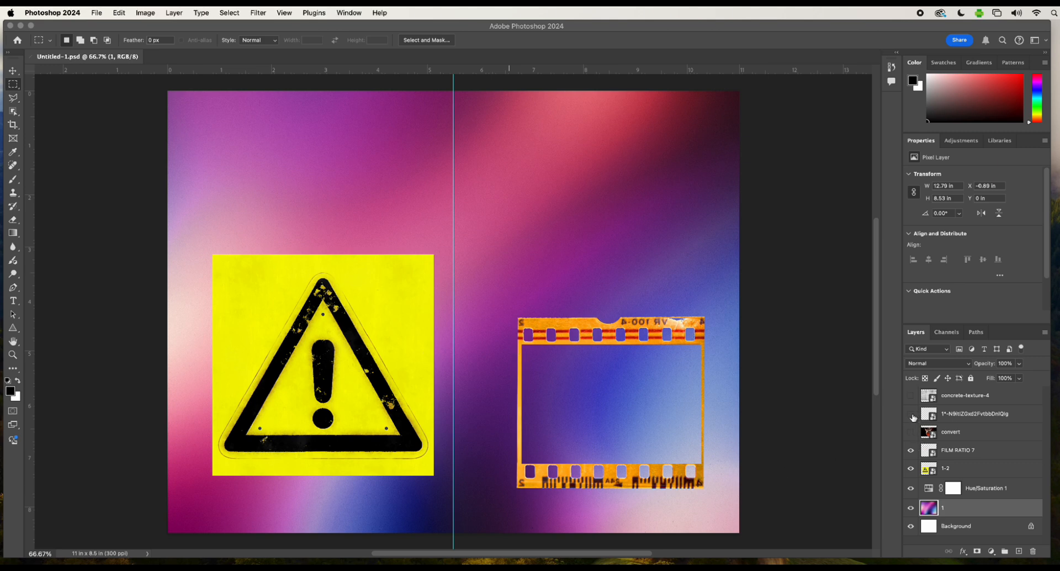
left_click(911, 414)
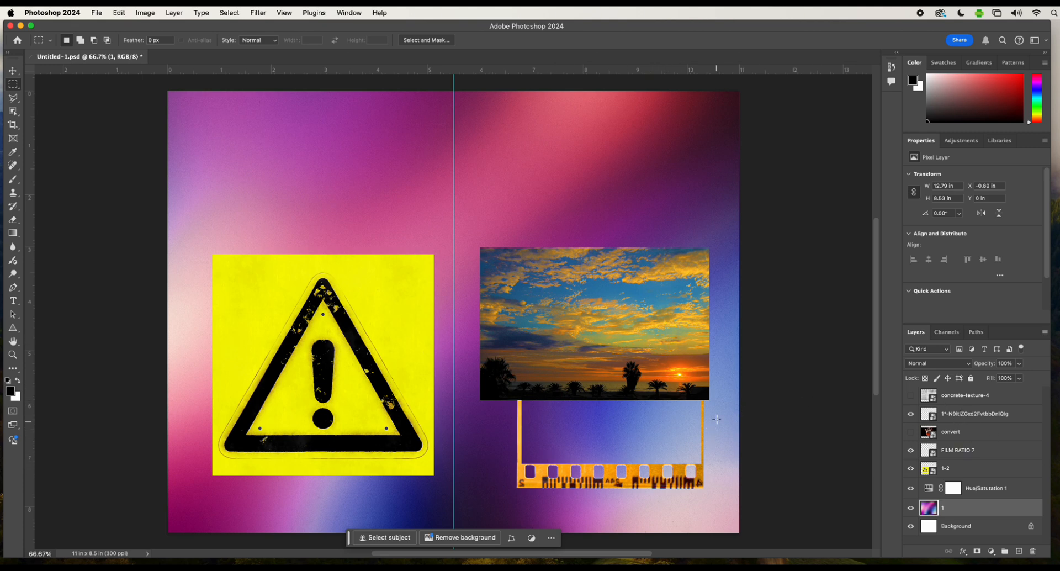
left_click(958, 418)
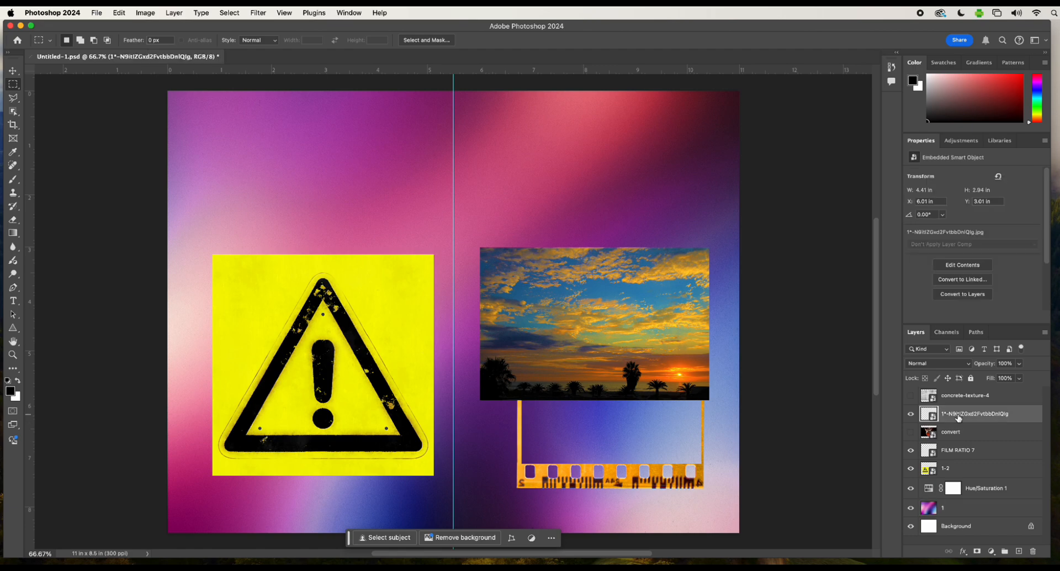
right_click(960, 418)
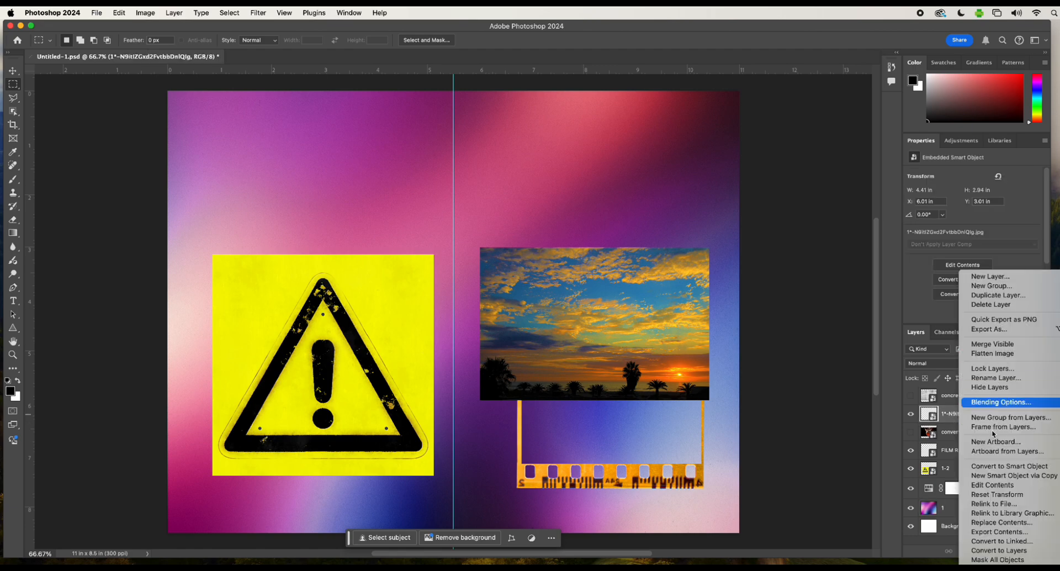
left_click(995, 569)
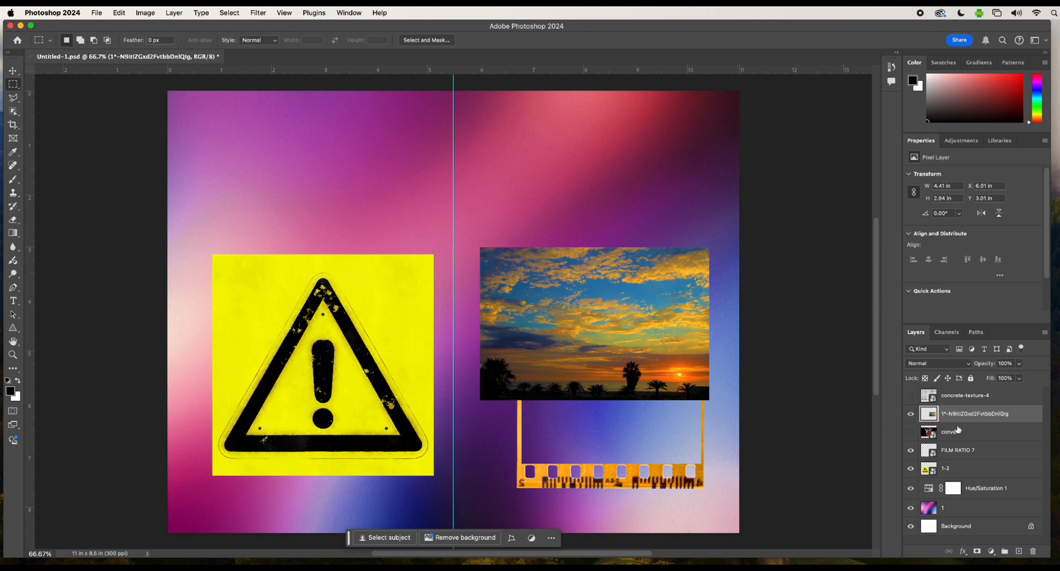
Place the sunset photo layer directly below FILM RATIO 7 and move the photo behind the film frame's opening.
left_click_drag(958, 420, 952, 458)
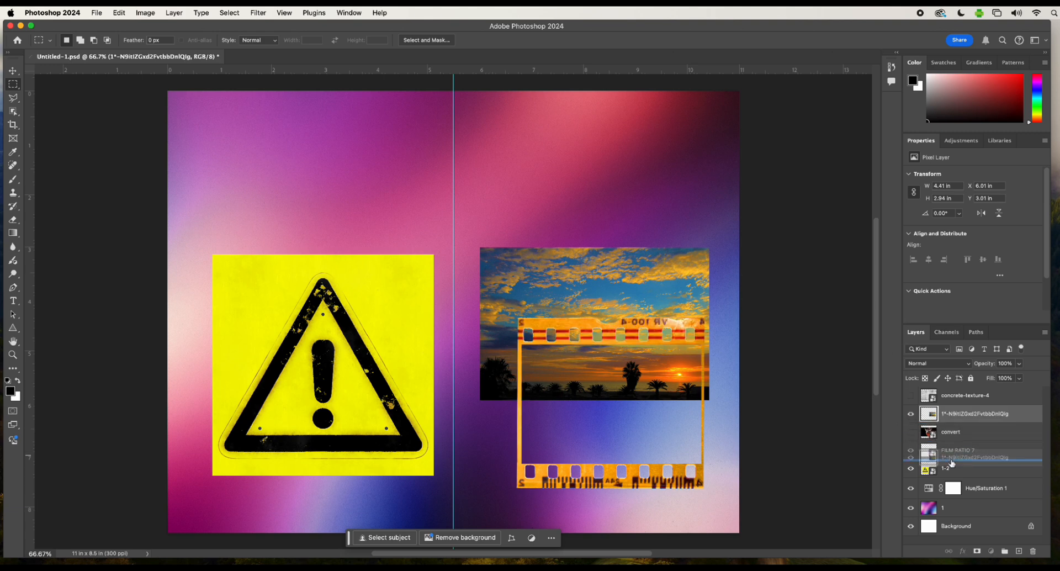
left_click(954, 434)
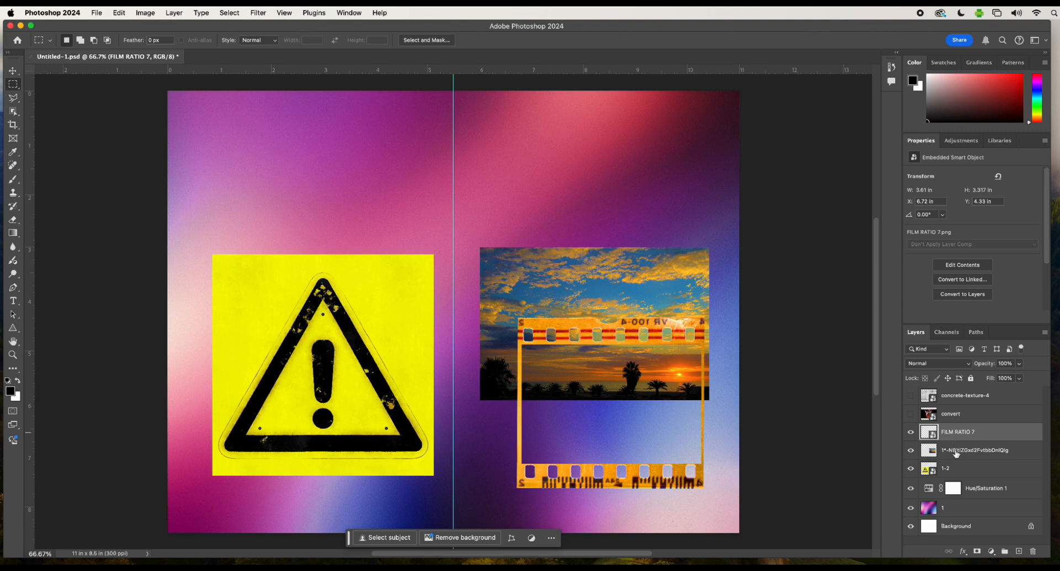
left_click(958, 452)
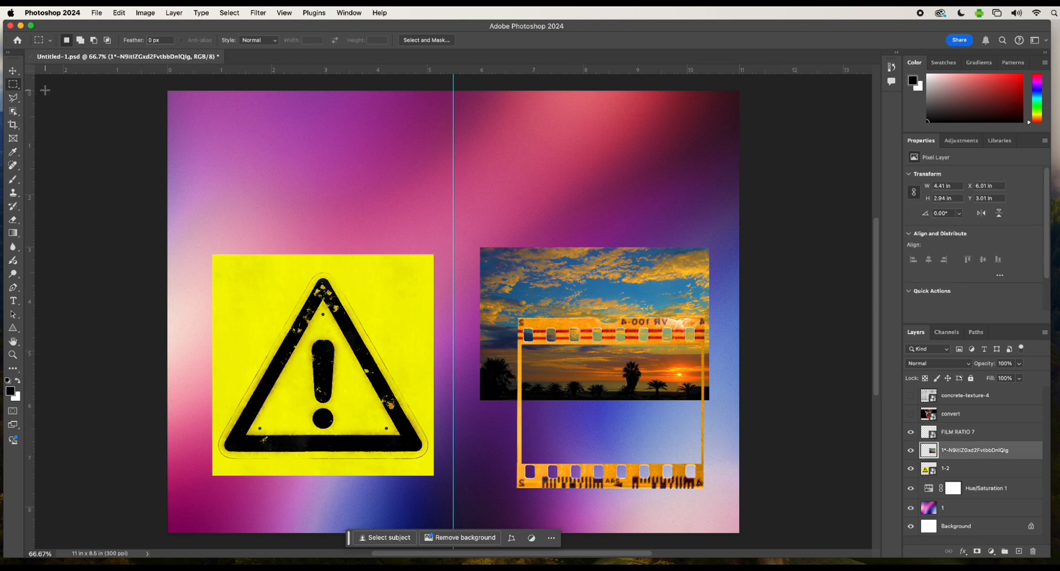
left_click(11, 71)
left_click_drag(615, 272, 621, 339)
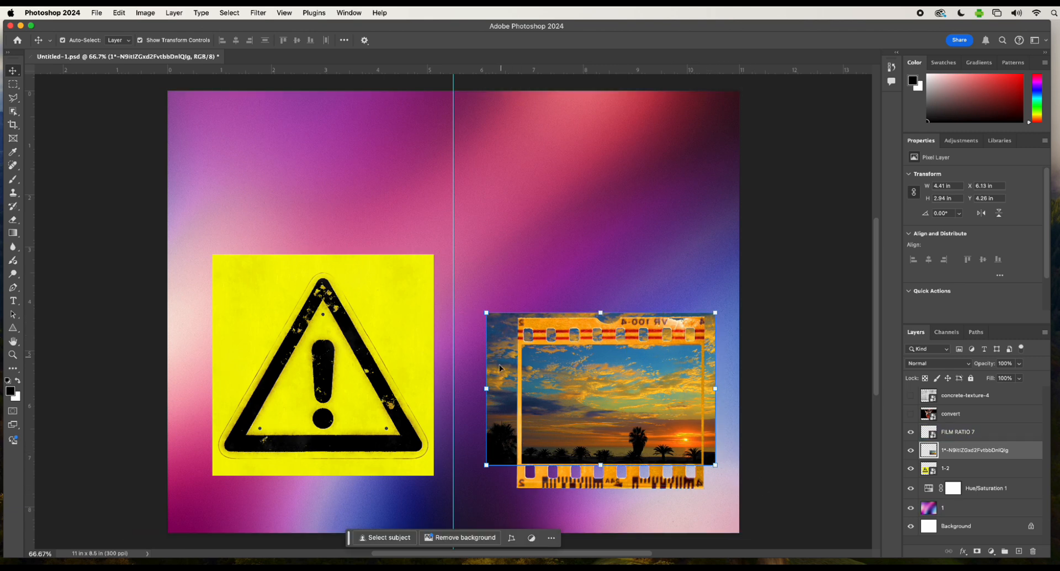
mouse_move(485, 465)
left_mouse_down()
mouse_move(519, 457)
mouse_move(476, 466)
mouse_move(486, 465)
left_mouse_up()
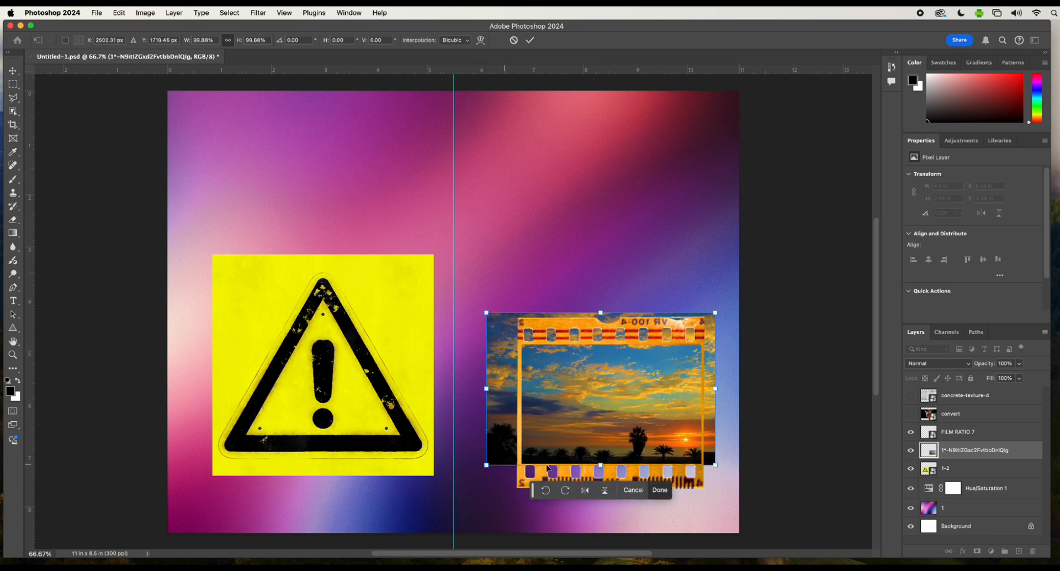
Draw a rectangular selection around the film frame's opening, about 3.52 in wide and 2.38 in high.
left_click(962, 434)
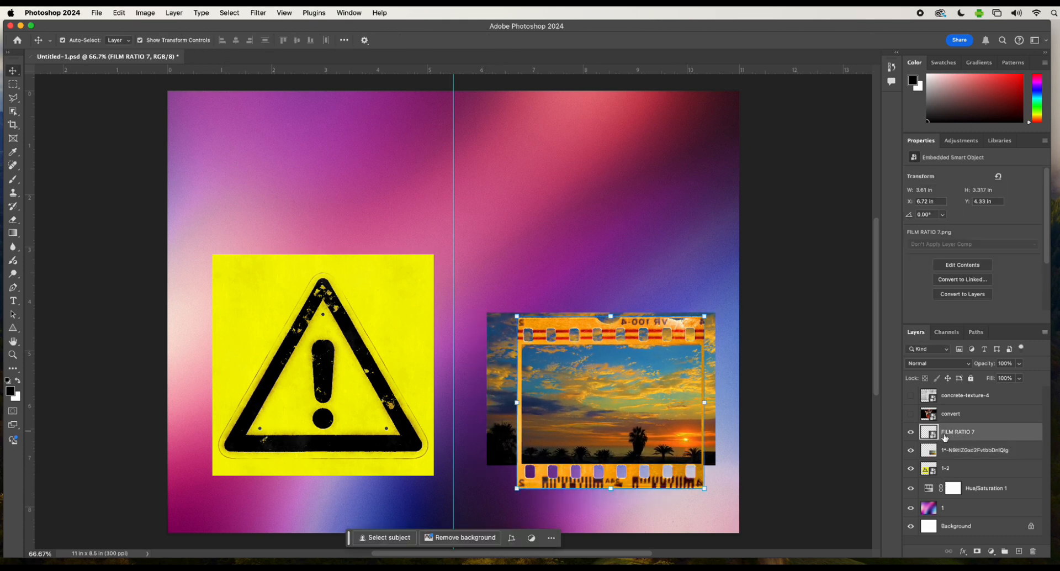
left_click(13, 85)
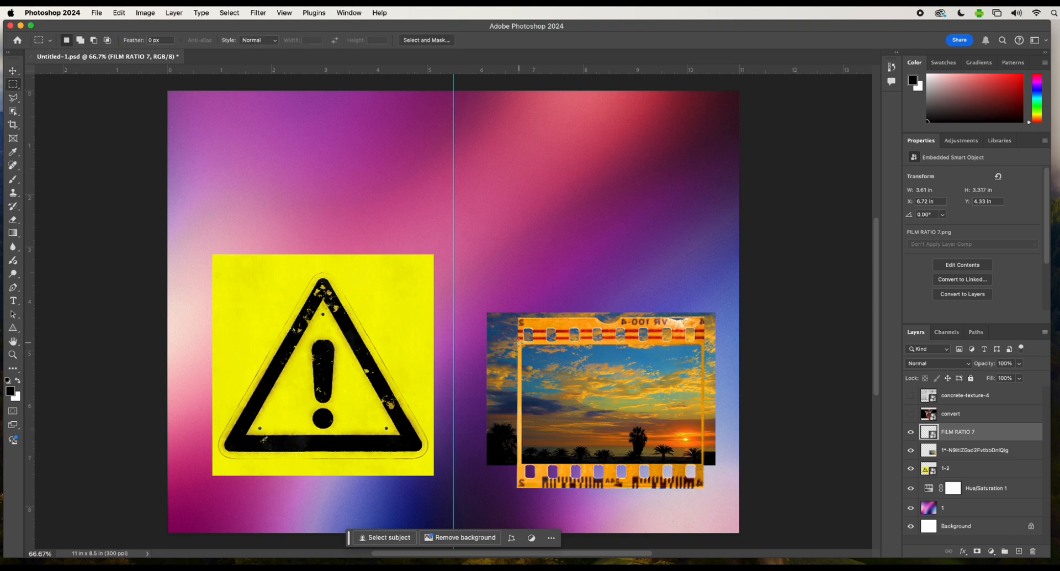
left_click_drag(520, 343, 704, 469)
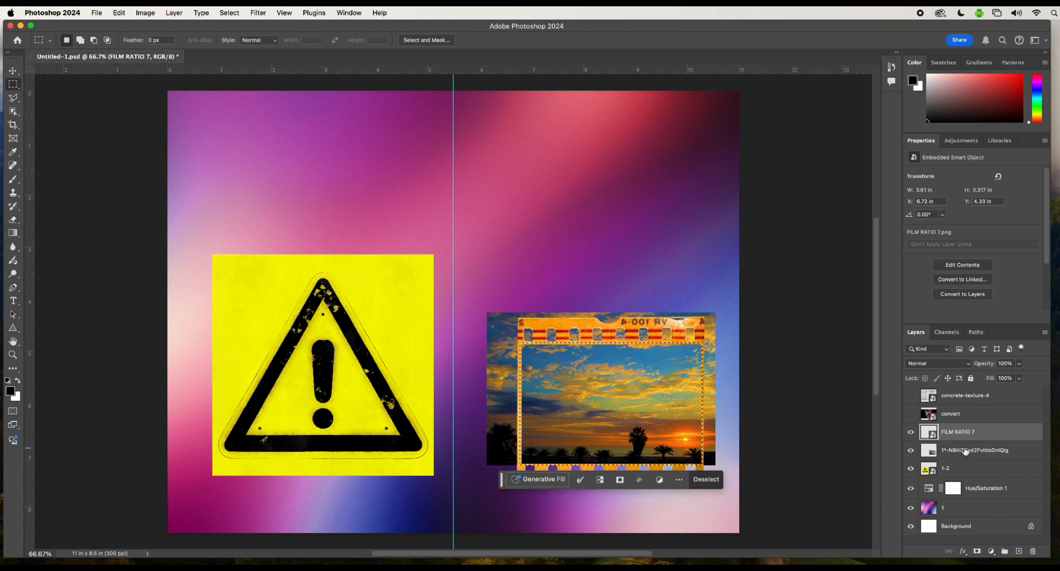
Invert the selection, delete the sunset photo's area outside the film frame's opening, and deselect.
left_click(959, 453)
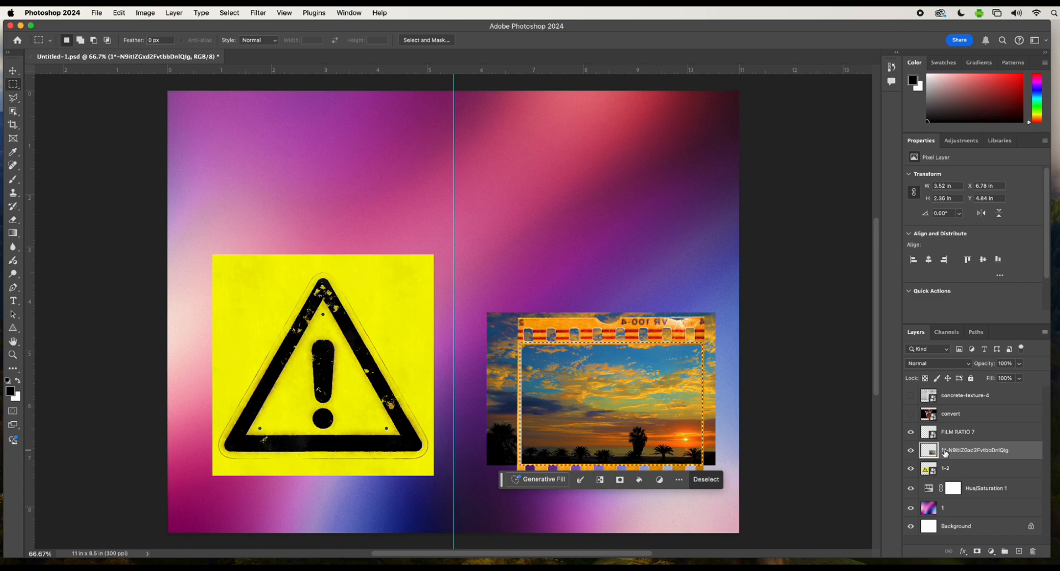
left_click(228, 13)
mouse_move(146, 15)
mouse_move(229, 13)
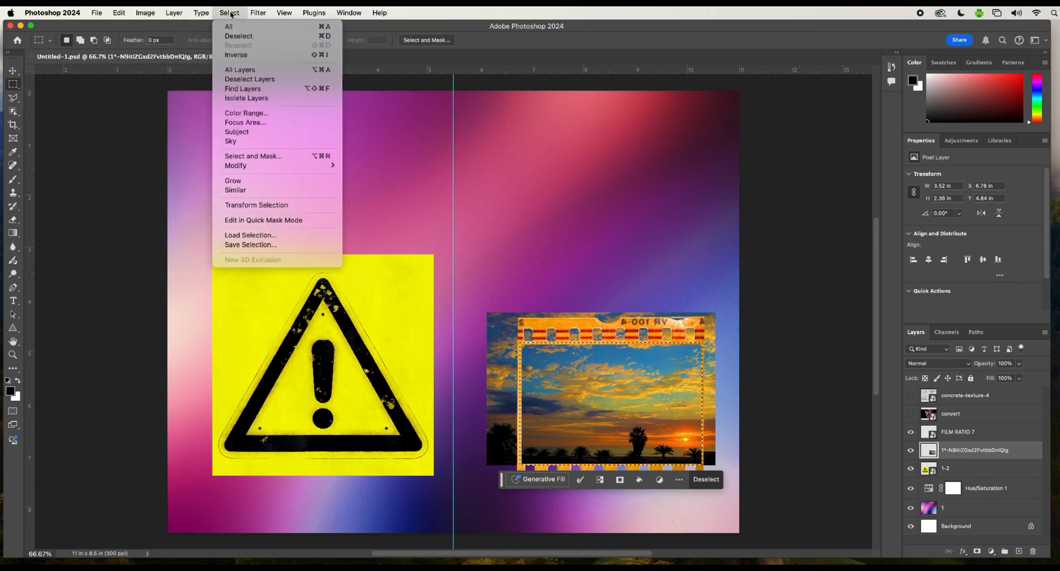
left_click(236, 55)
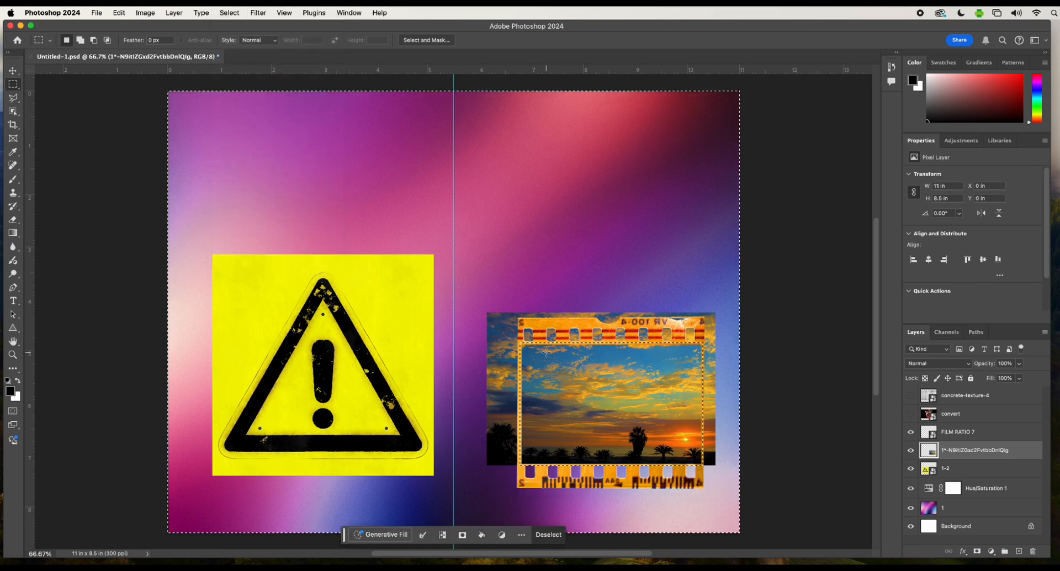
key("Delete")
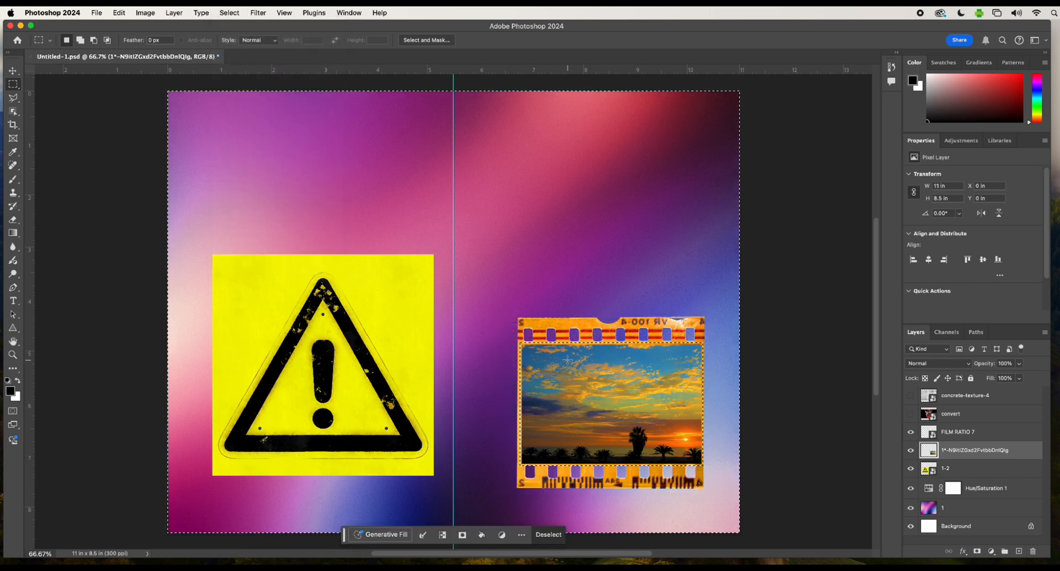
key("super+d")
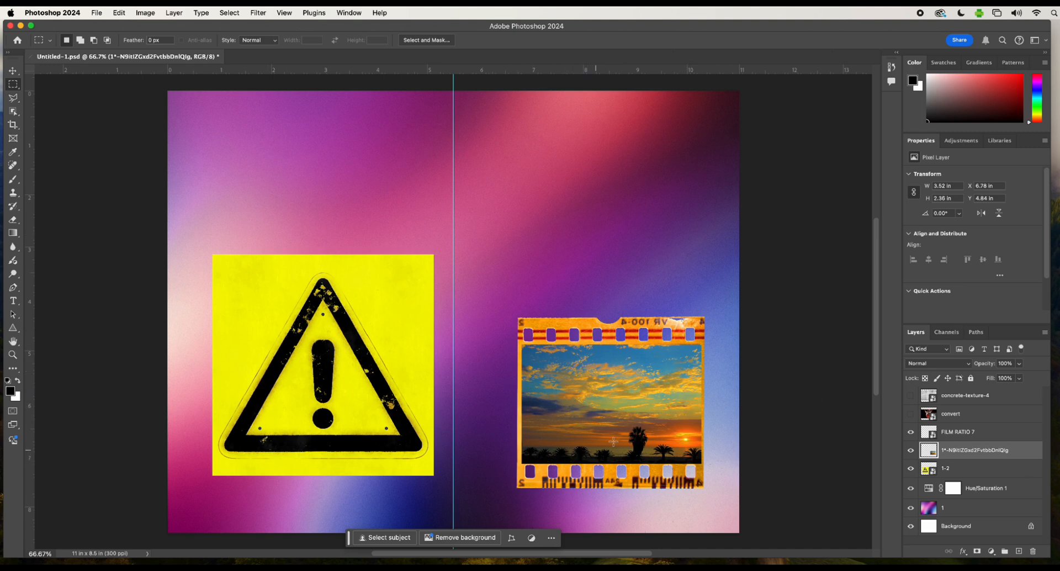
Merge the sunset photo with the FILM RATIO 7 layer and move the merged picture to about X 5.68 in, Y 4.9 in.
left_click(989, 436, "shift")
right_click(989, 436)
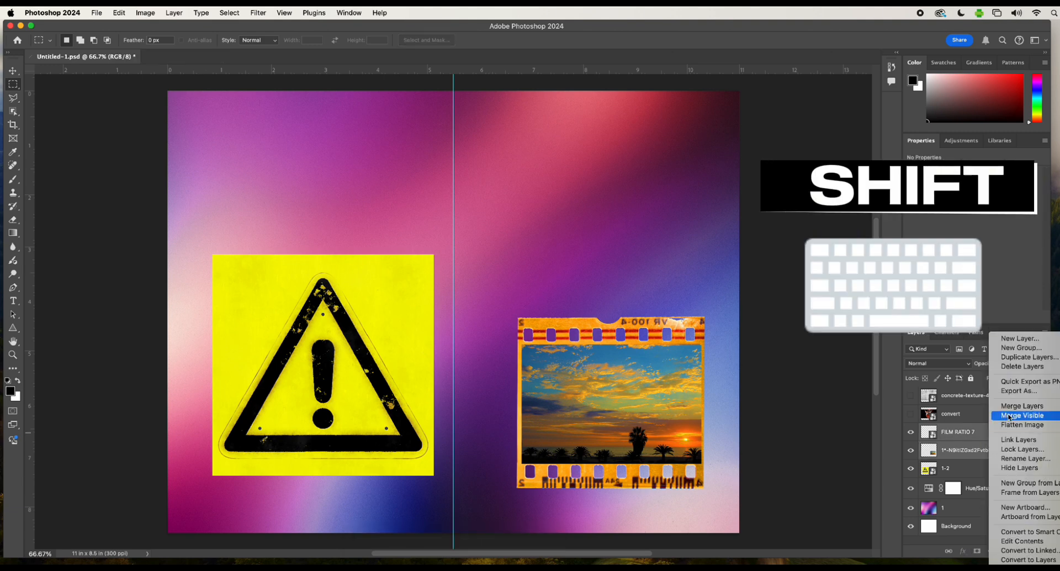
left_click(1013, 407)
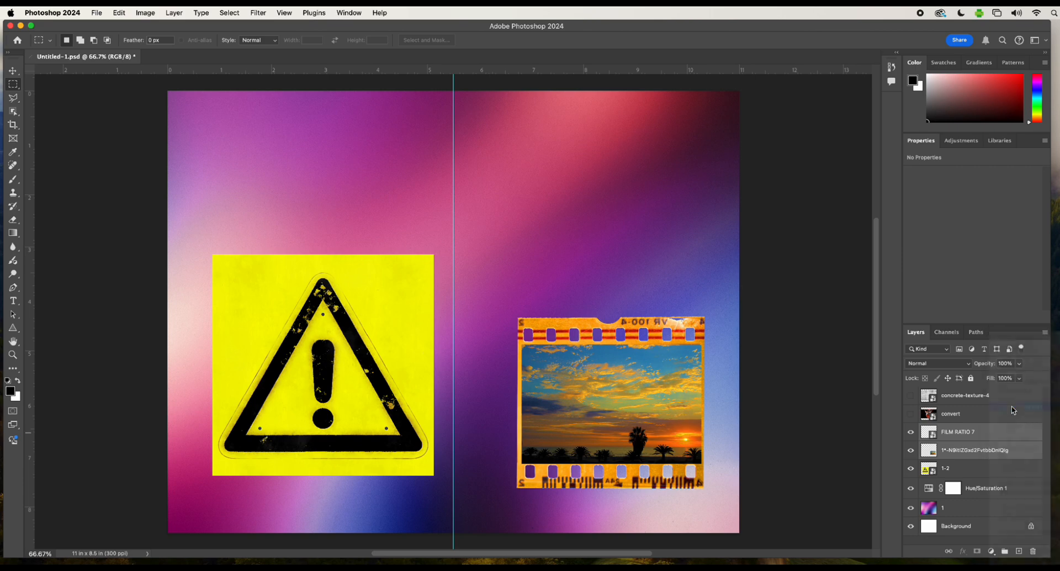
left_click(12, 71)
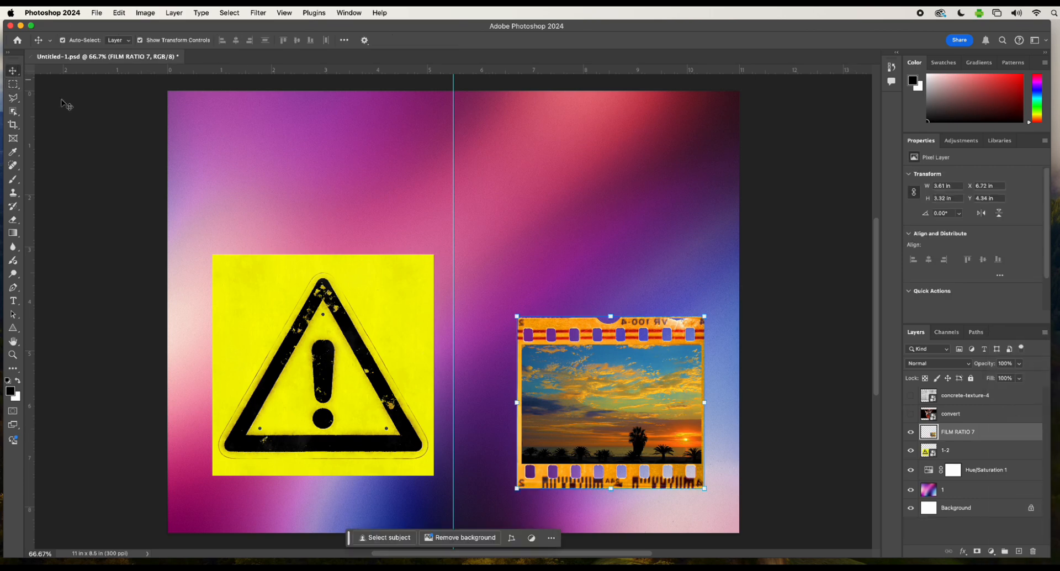
left_click_drag(654, 396, 577, 429)
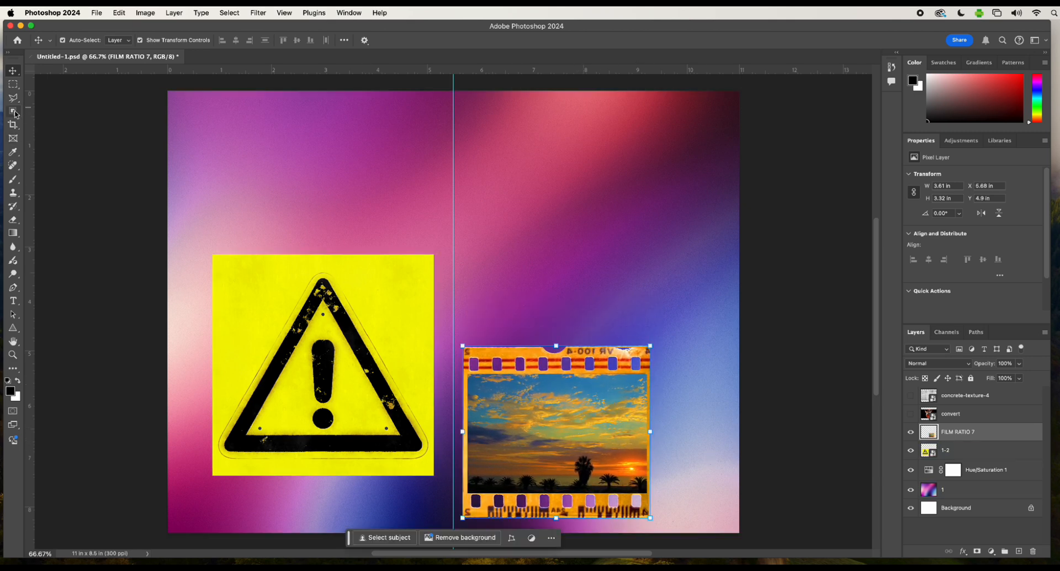
Draw an elliptical selection about 2.23 in by 2.44 in on the background above the film frame and deselect it.
left_click(14, 86)
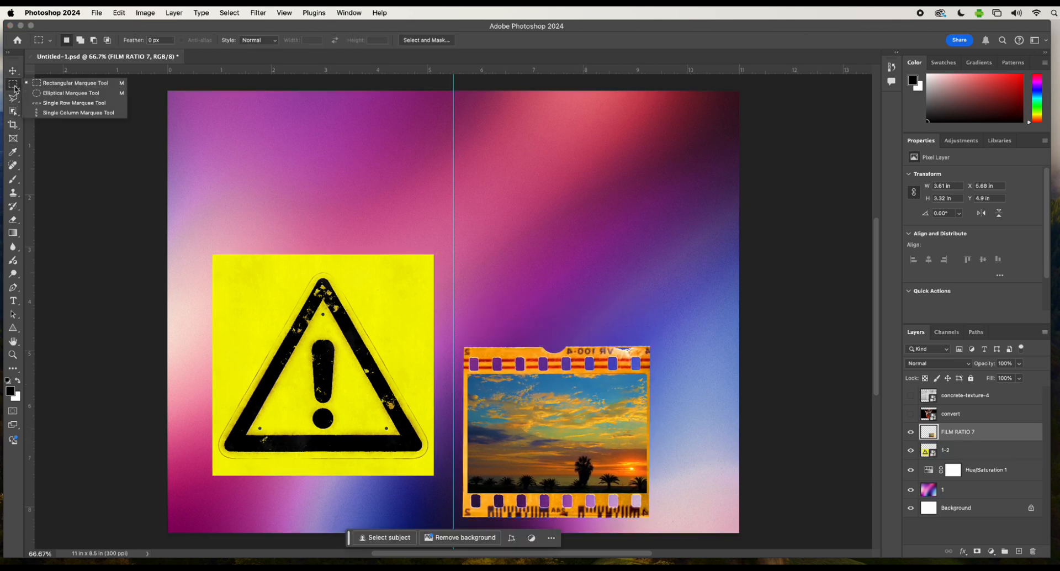
left_click(65, 94)
left_click_drag(481, 153, 598, 277)
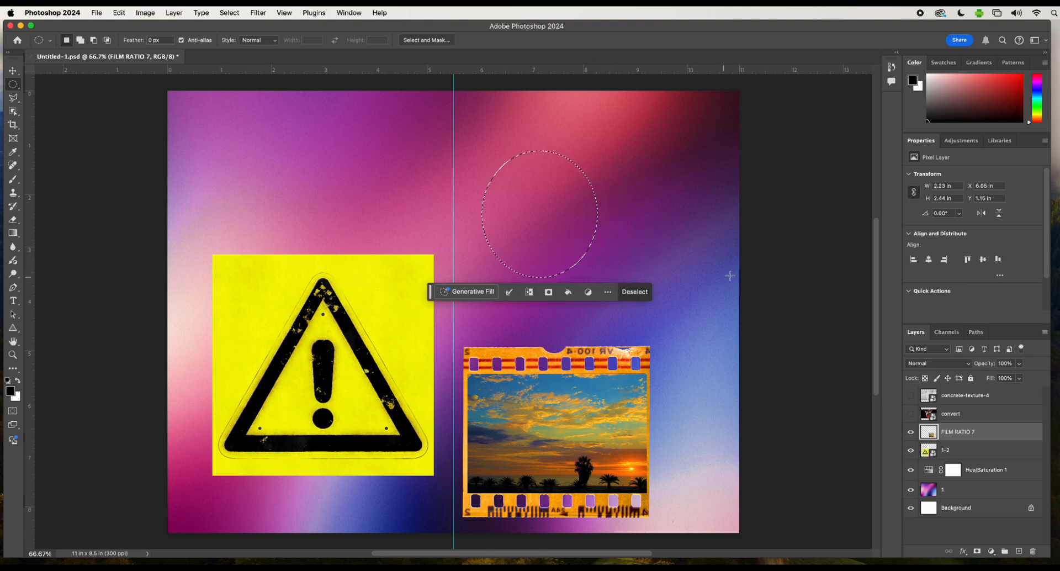
left_click(587, 240)
scroll(441, 304, "down", 2)
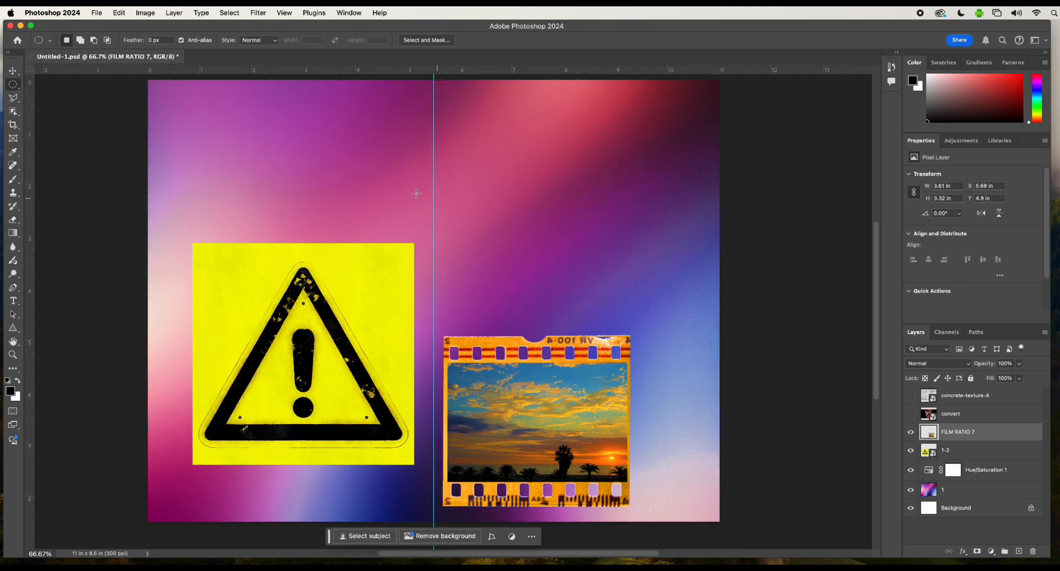
Paint a selection over the warning triangle with the Selection Brush, switch to the Lasso tool and clear the selection.
left_click(16, 102)
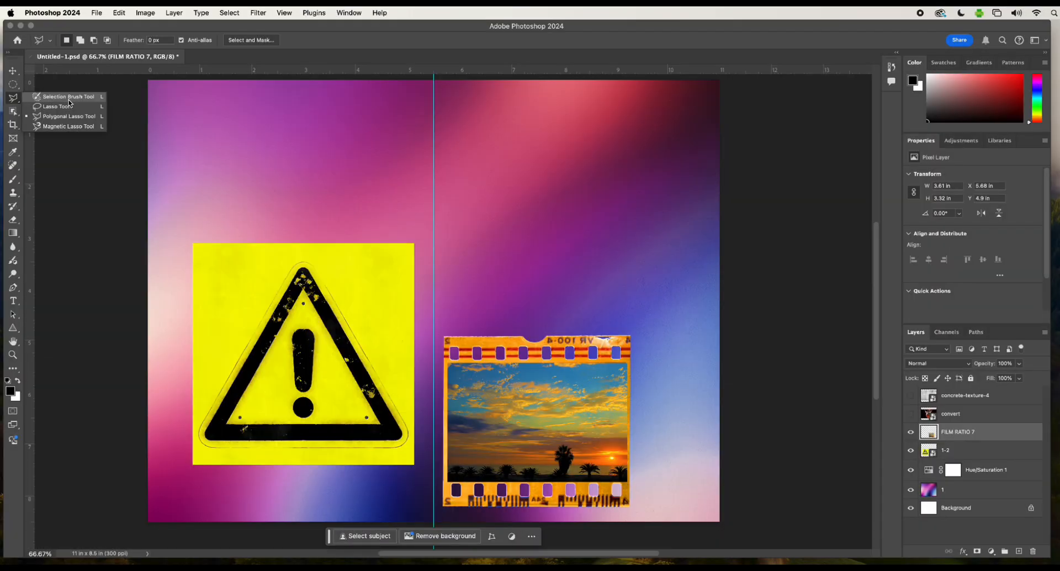
left_click(68, 100)
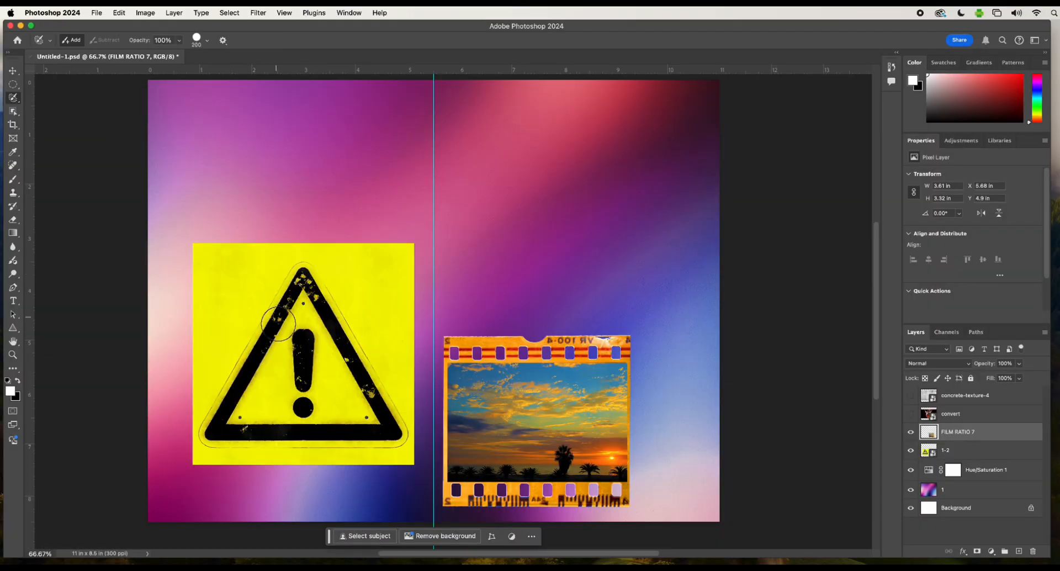
left_click(302, 286)
mouse_move(303, 286)
left_mouse_down()
mouse_move(215, 428)
mouse_move(370, 424)
mouse_move(387, 412)
mouse_move(331, 337)
mouse_move(295, 348)
mouse_move(268, 419)
mouse_move(331, 395)
mouse_move(307, 359)
mouse_move(316, 393)
left_mouse_up()
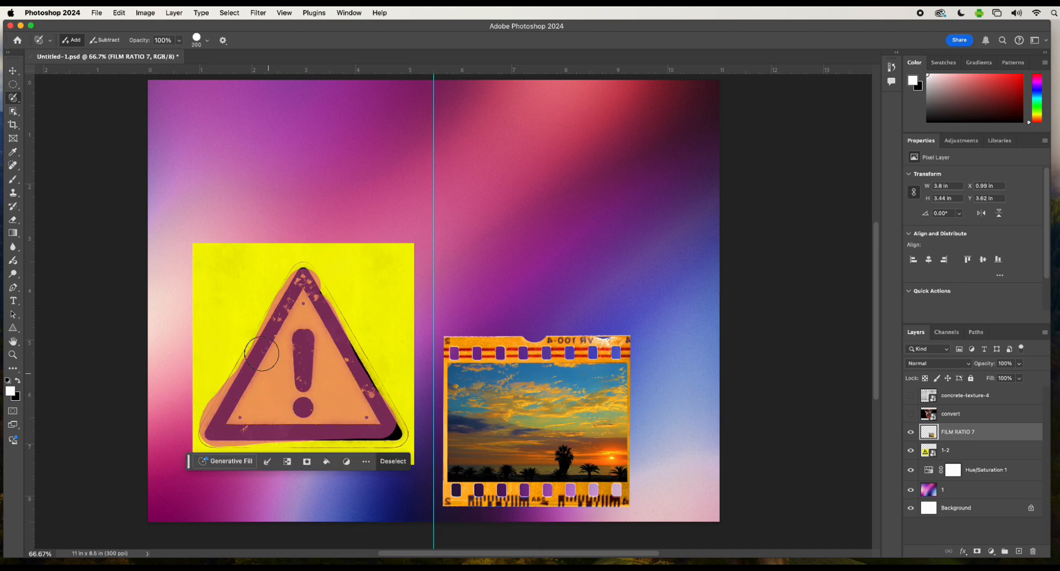
left_click(16, 100)
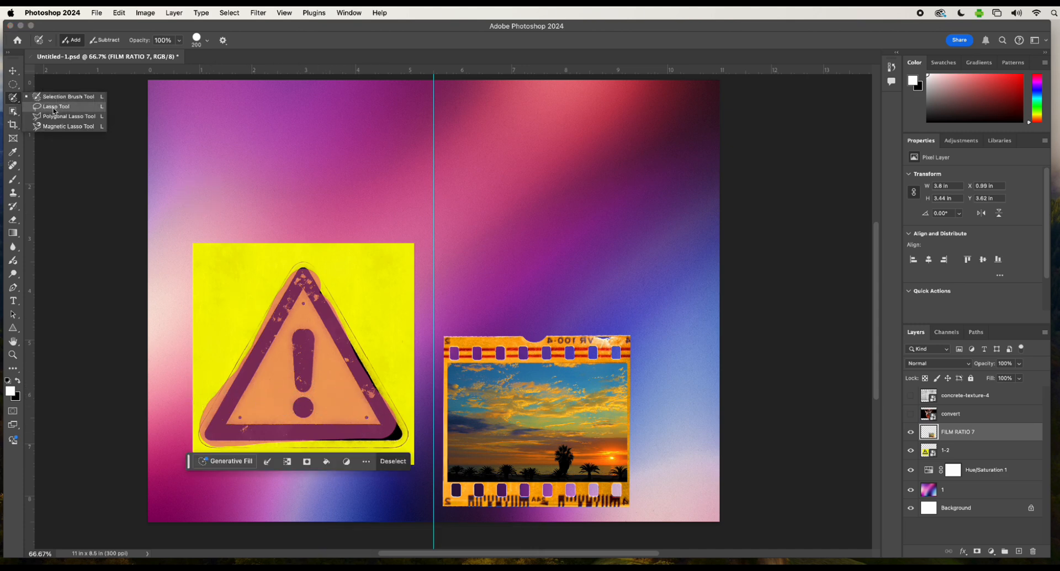
left_click(54, 107)
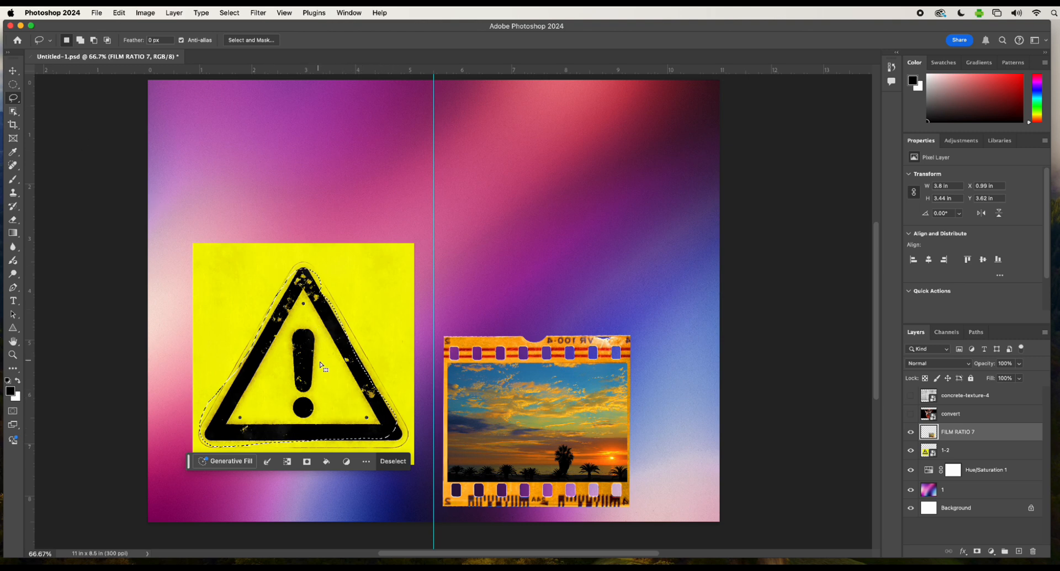
left_click(290, 342)
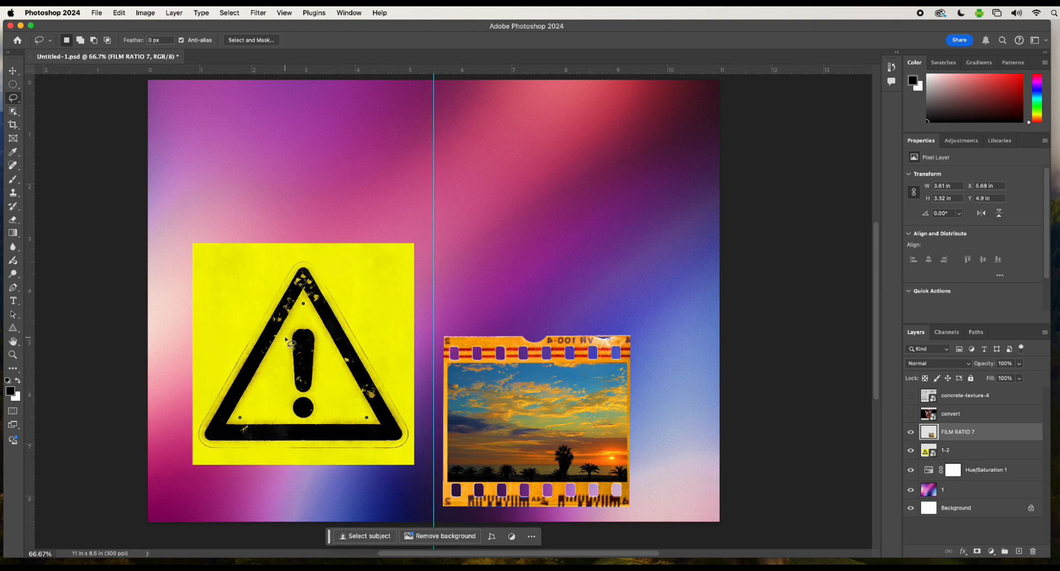
Draw a freehand Lasso selection around the warning triangle, about 4.37 in by 4 in, and deselect it.
left_click(14, 100)
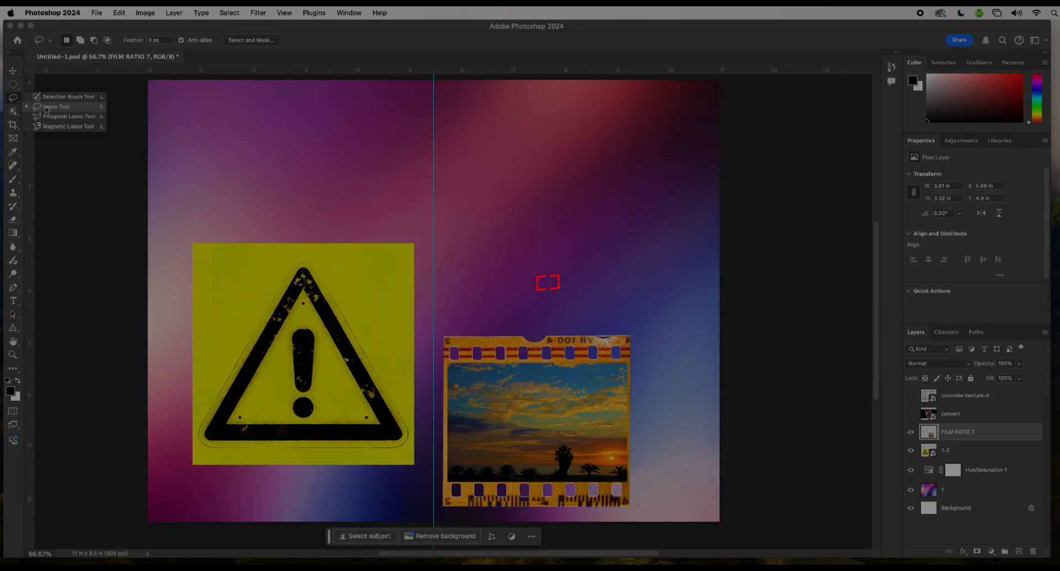
mouse_move(290, 450)
left_mouse_down()
mouse_move(200, 423)
mouse_move(293, 246)
mouse_move(334, 273)
left_mouse_up()
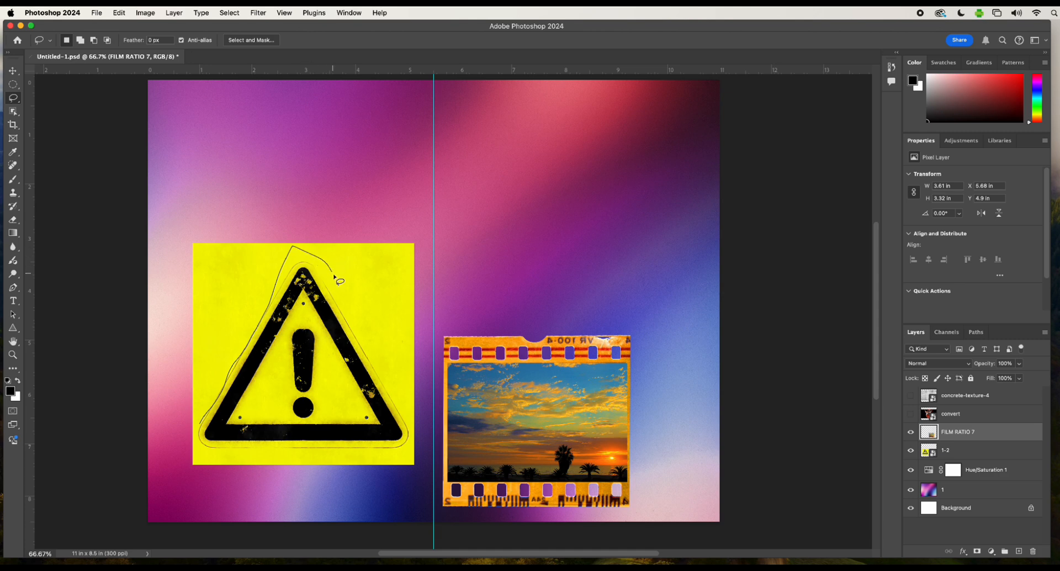
mouse_move(357, 319)
left_mouse_down()
mouse_move(416, 437)
mouse_move(405, 452)
mouse_move(202, 453)
mouse_move(189, 447)
mouse_move(208, 427)
left_mouse_up()
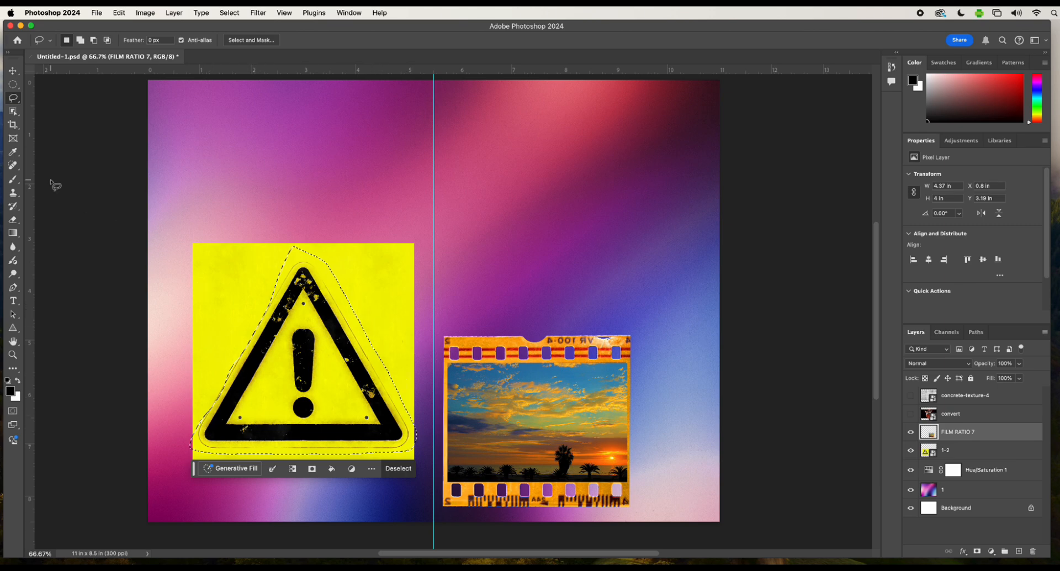
key("super+d")
scroll(72, 193, "right", 10)
scroll(72, 198, "left", 10)
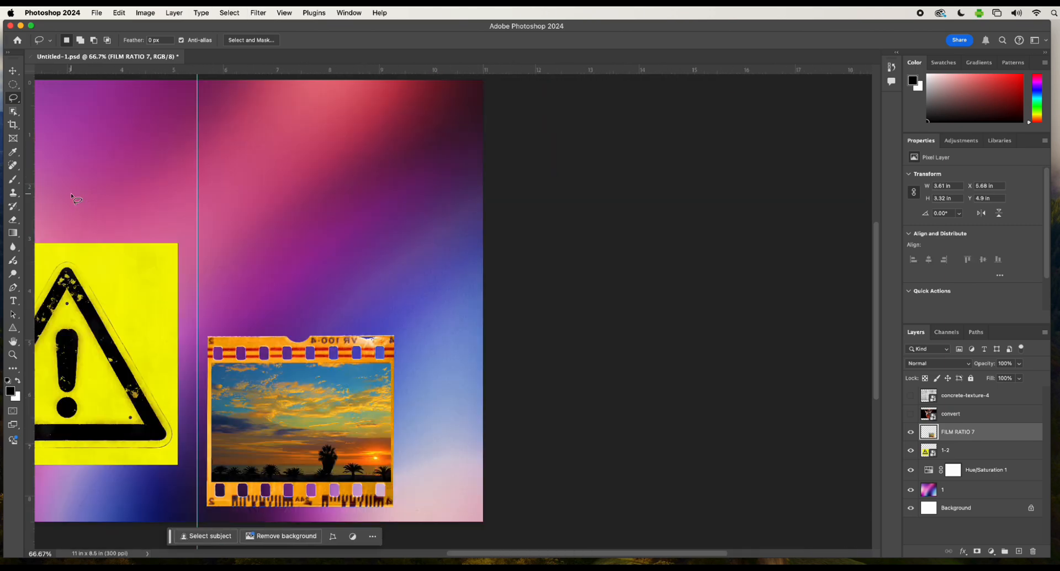
Draw a triangular Polygonal Lasso selection around the warning sign, about 4.48 in by 3.73 in, and deselect it.
scroll(72, 199, "up", 3)
scroll(72, 198, "down", 3)
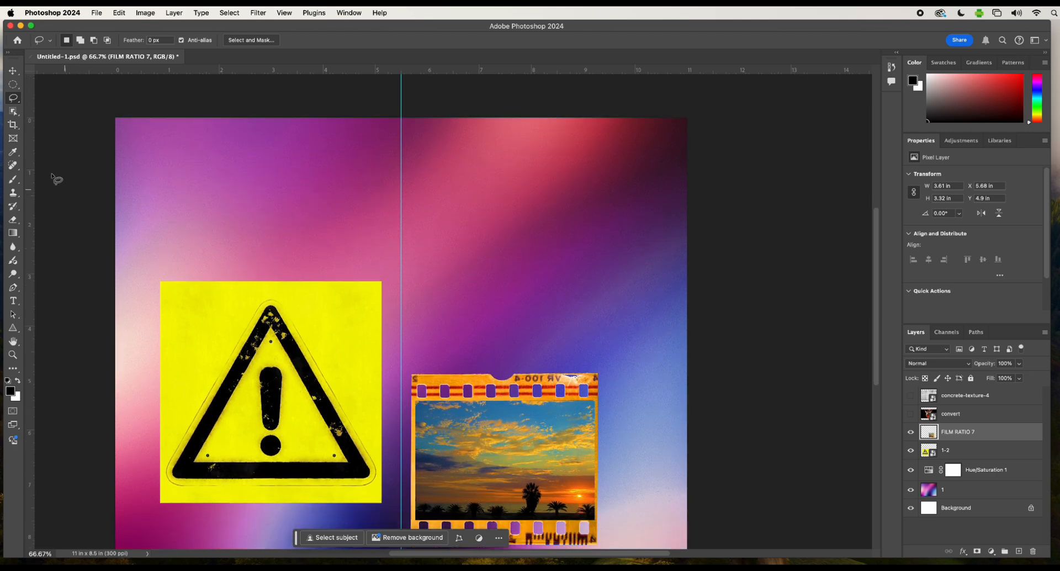
left_click(13, 98)
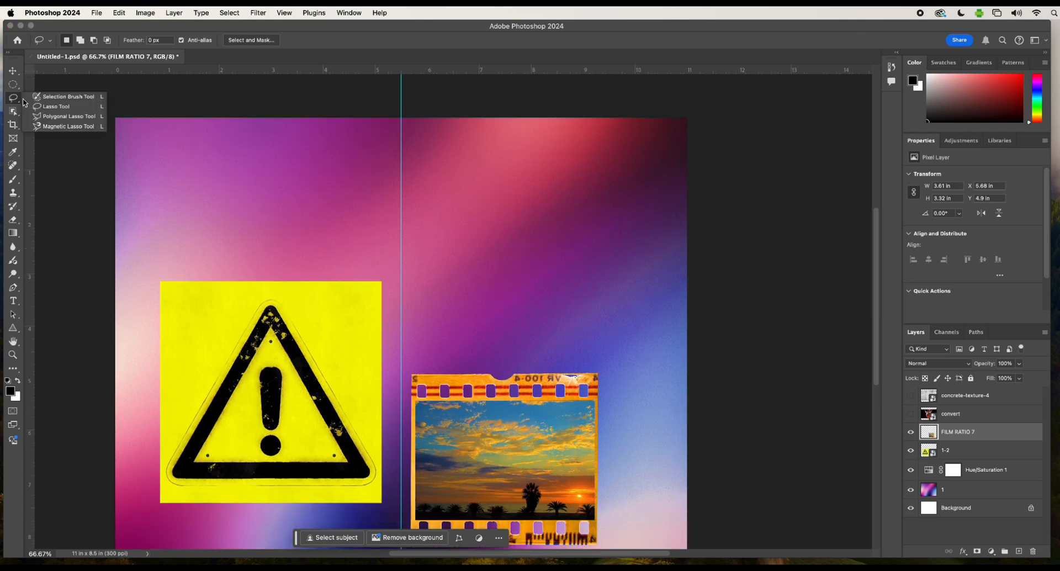
left_click(66, 116)
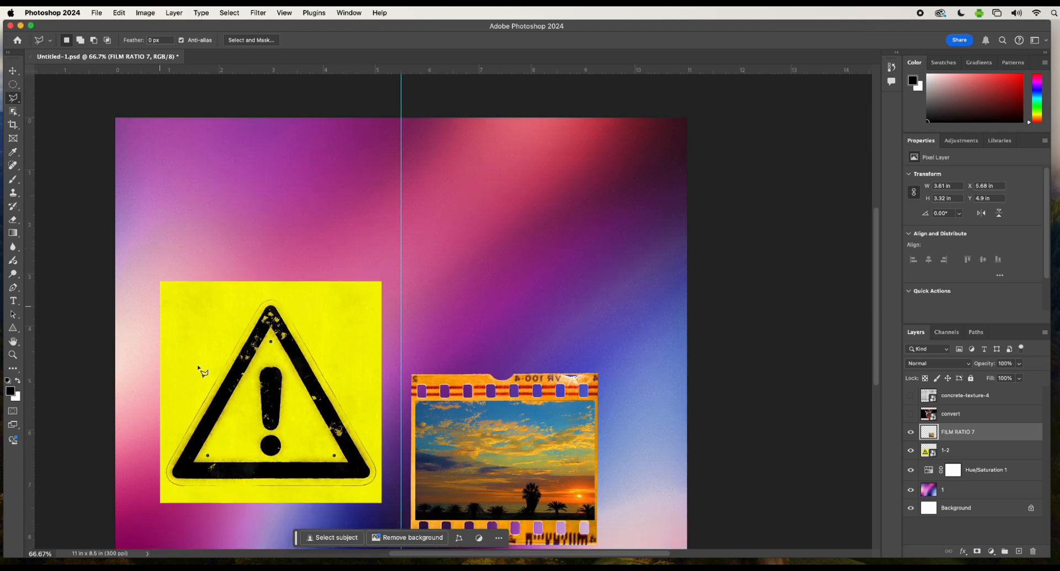
left_click(162, 473)
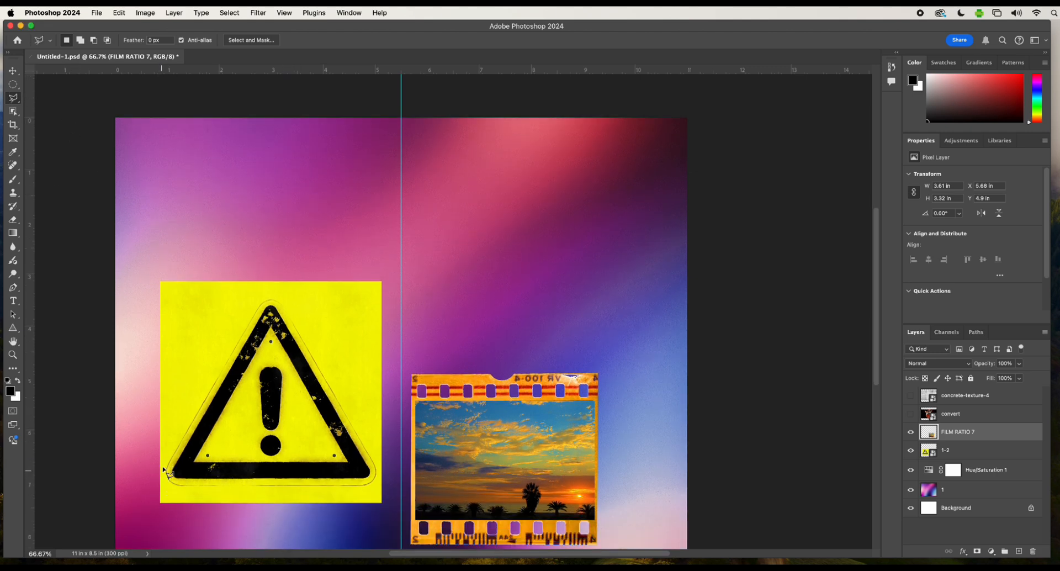
left_click(264, 283)
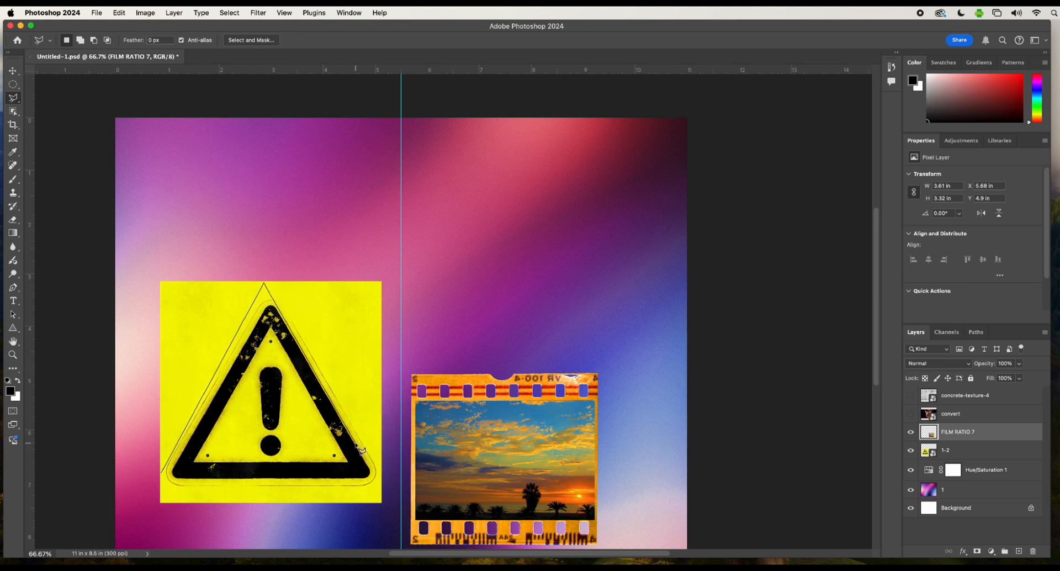
left_click(394, 477)
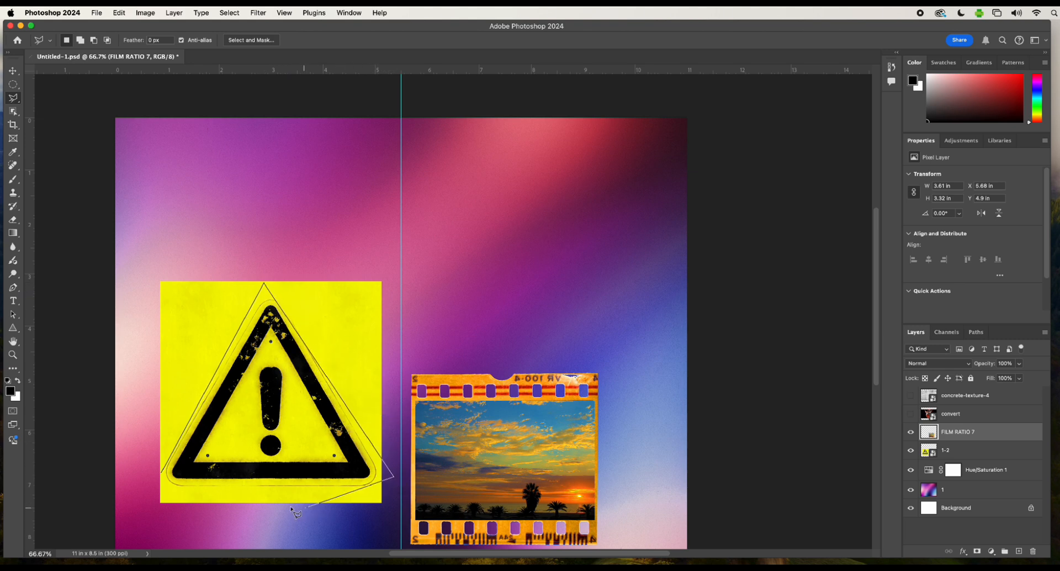
left_click(162, 475)
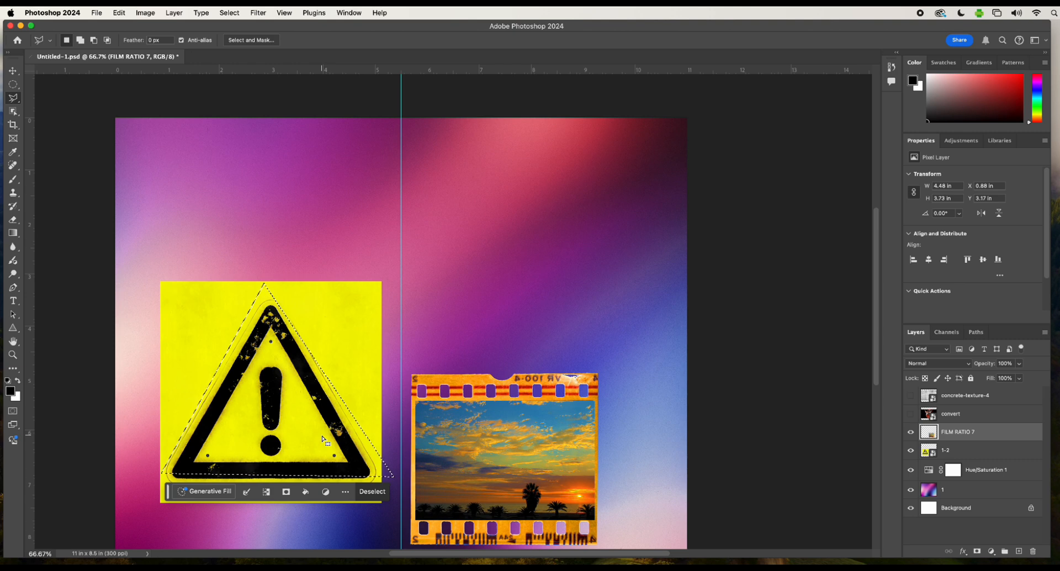
key("super+d")
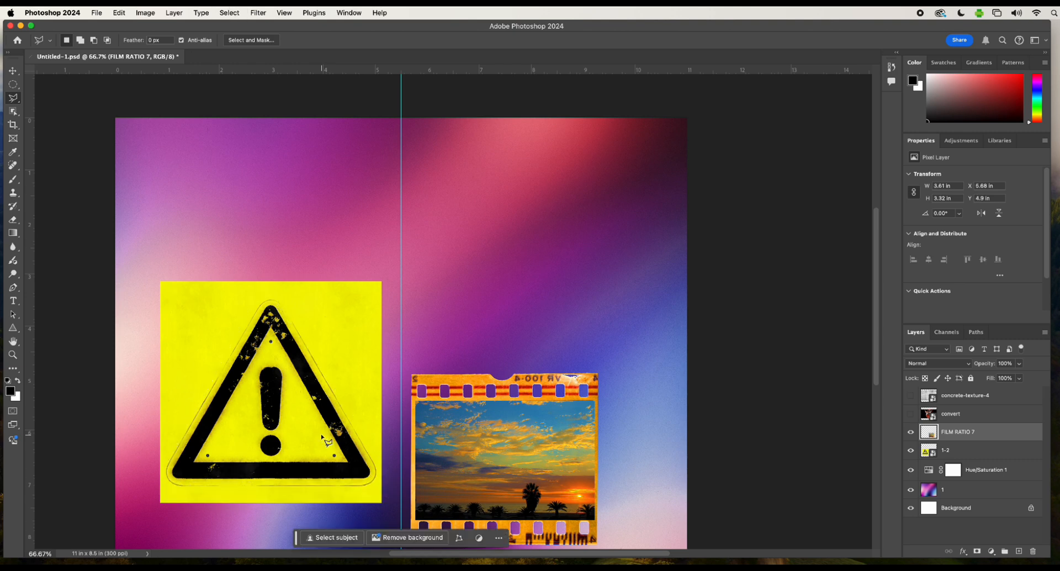
Activate the Object Selection tool, show the basketball photo layer "convert" and rasterize it.
right_click(13, 97)
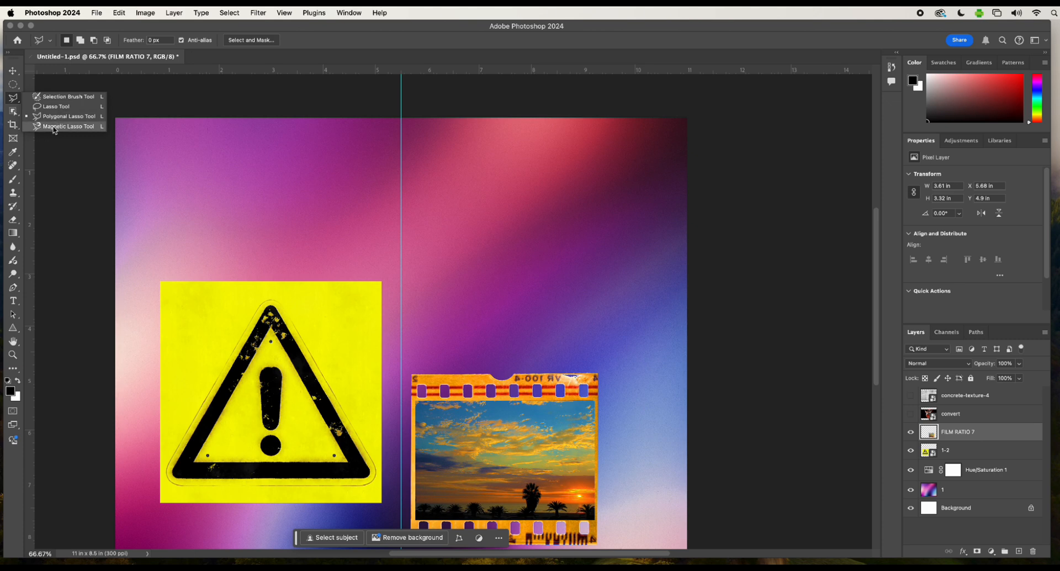
left_click(13, 111)
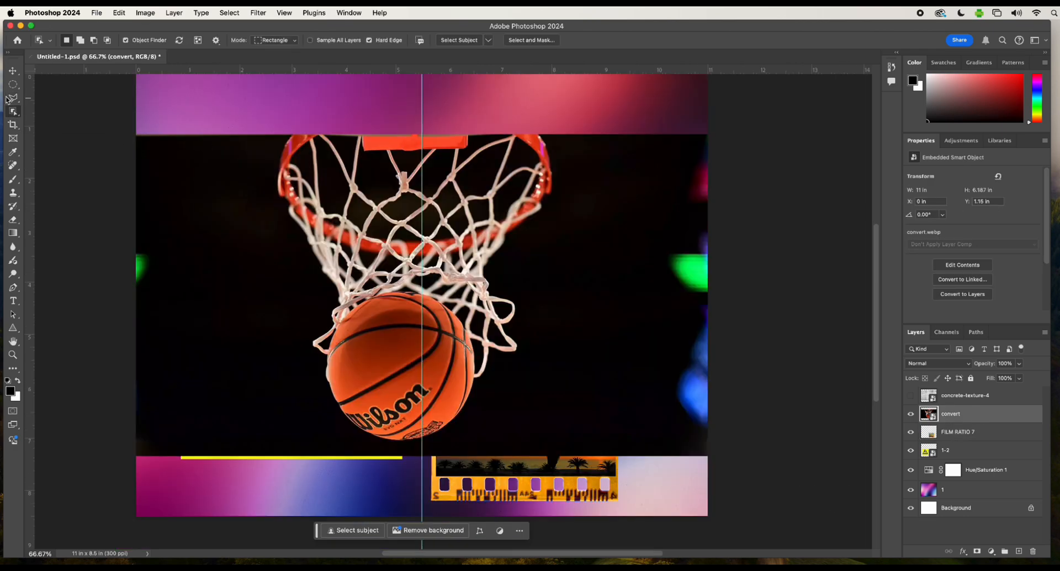
left_click(14, 112)
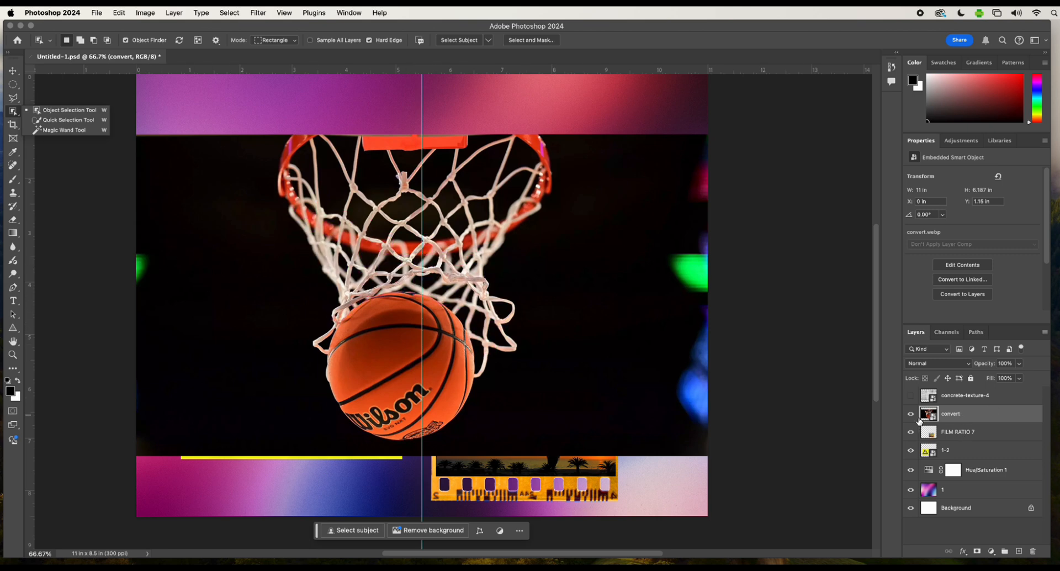
right_click(948, 418)
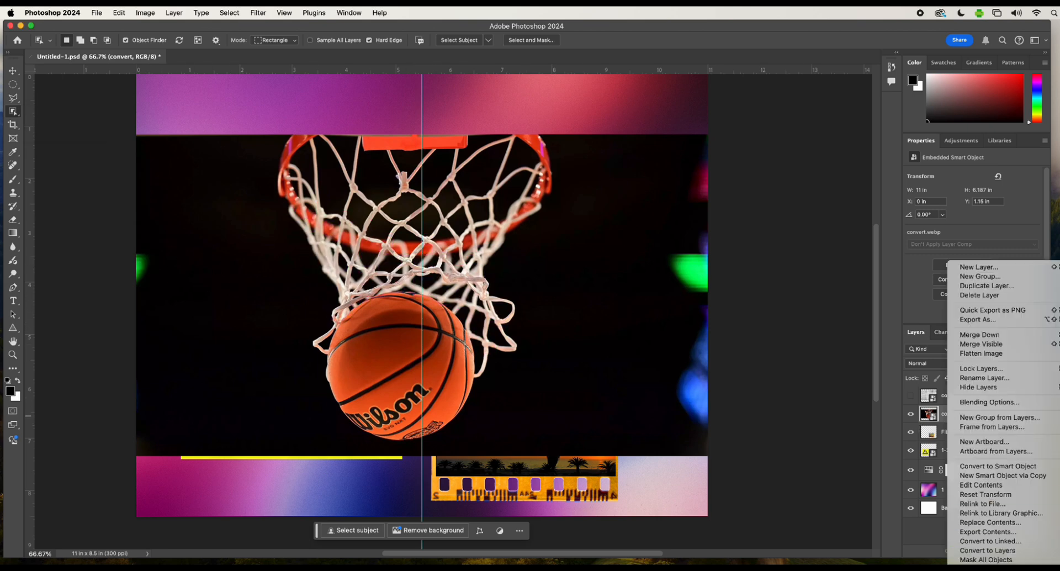
left_click(983, 563)
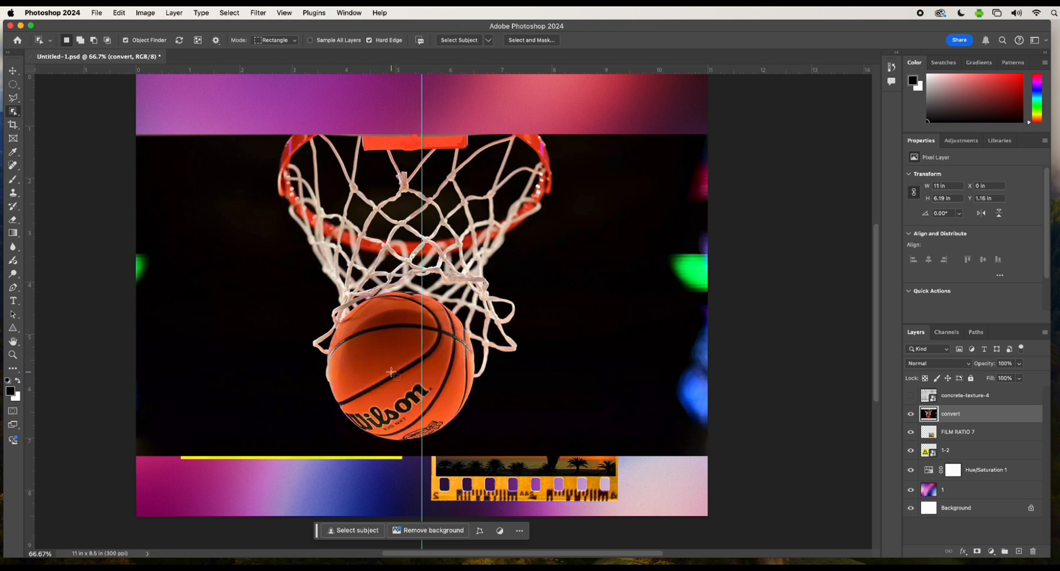
Select the basketball with Object Selection, invert the selection, delete everything around the ball and deselect.
left_click(414, 368)
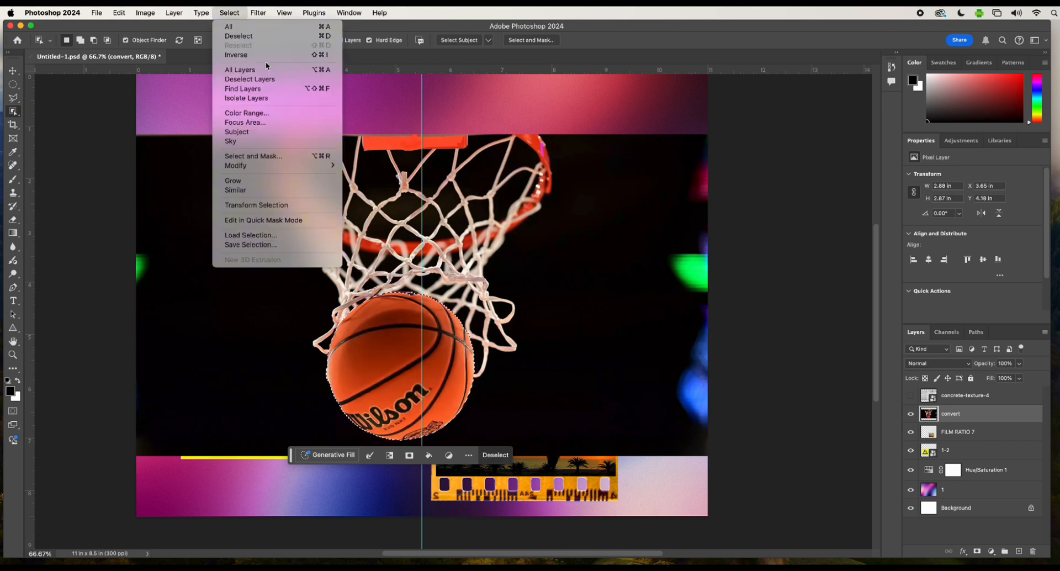
left_click(266, 55)
key("BackSpace")
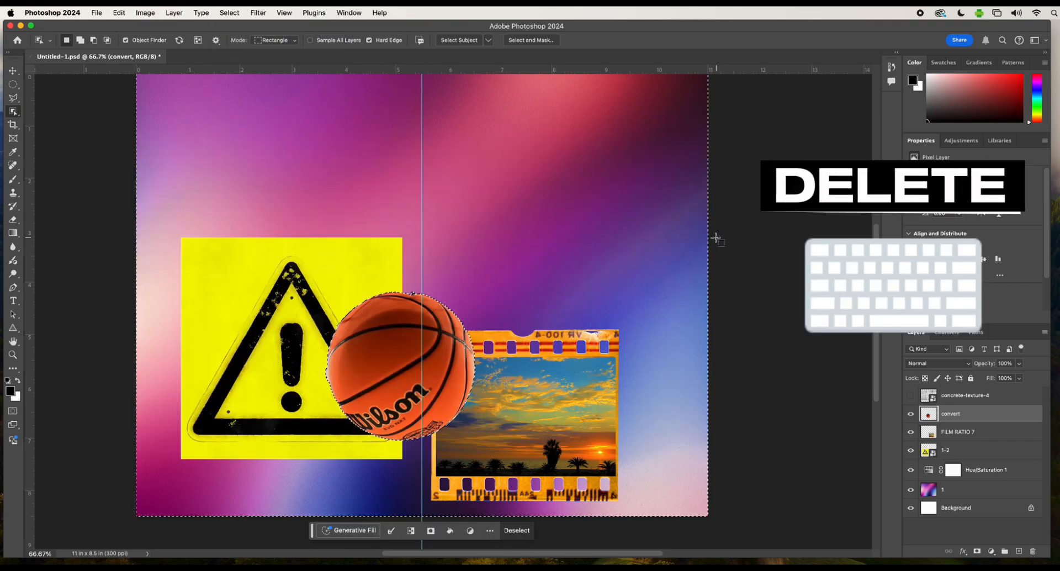
key("super+d")
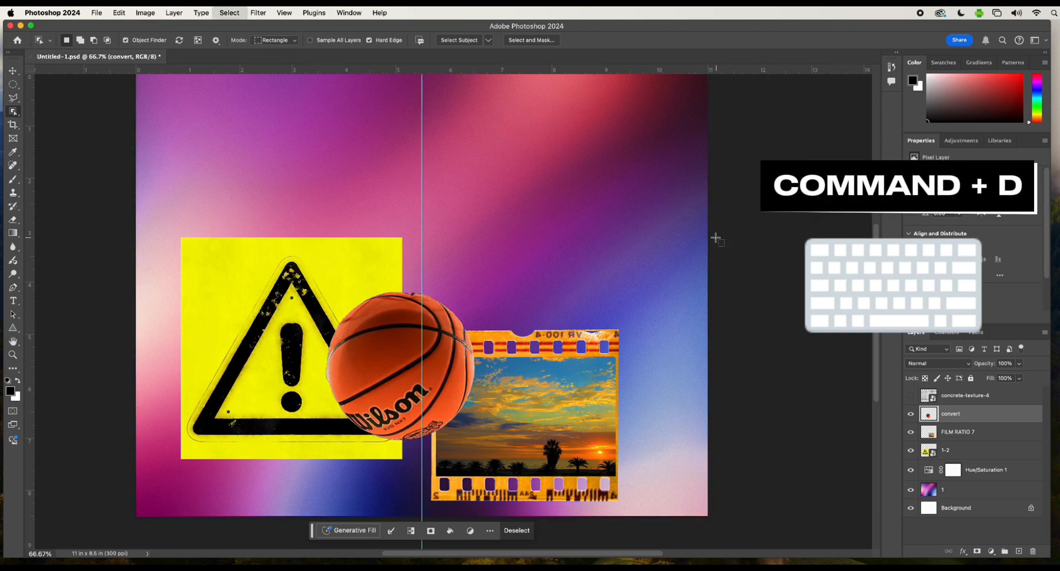
Move the cut-out basketball slightly upward, and undo back to the full rasterized basketball photo.
left_click(12, 70)
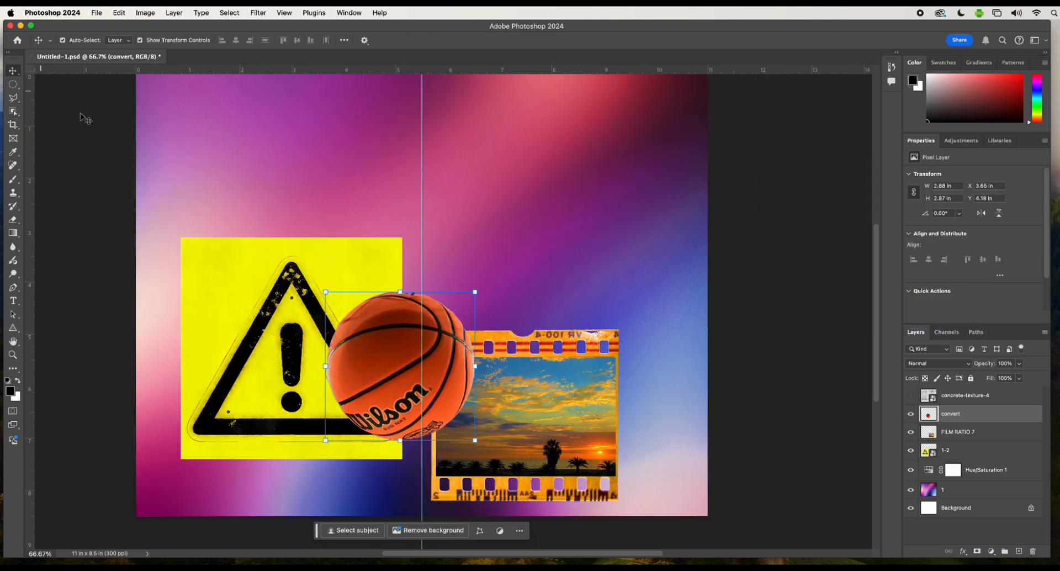
left_click_drag(395, 375, 391, 351)
key("super+z")
key("super+z")
key("super+z")
key("super+z")
key("super+z")
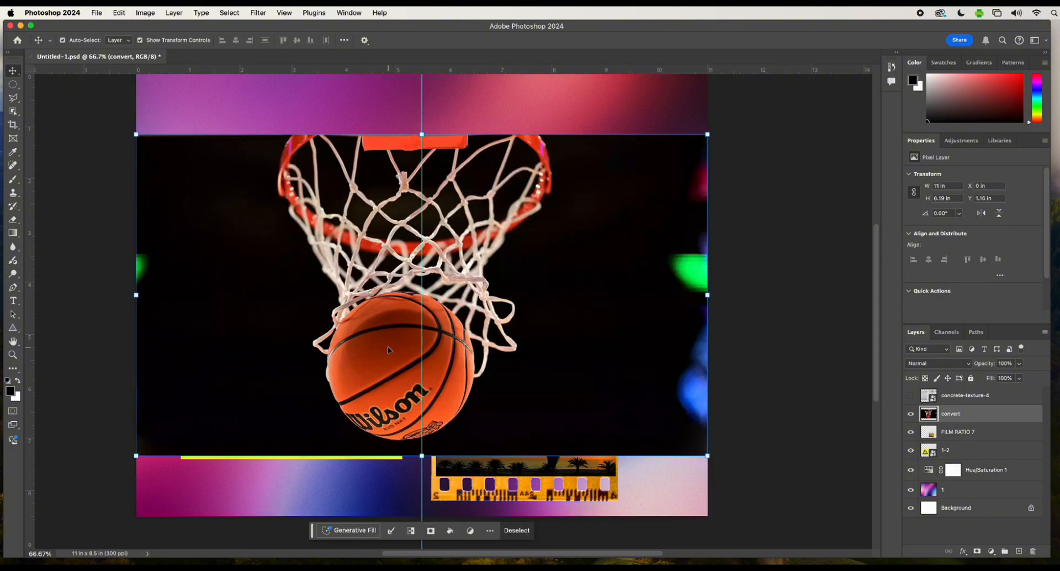
Select the black background on both sides of the hoop and ball with Quick Selection and delete it.
left_click(13, 111)
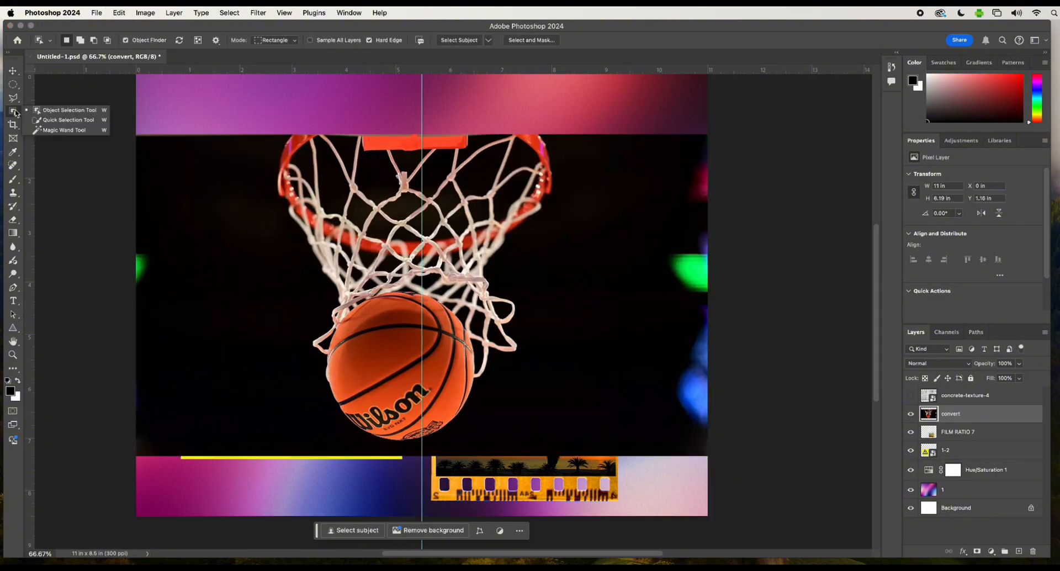
left_click(68, 120)
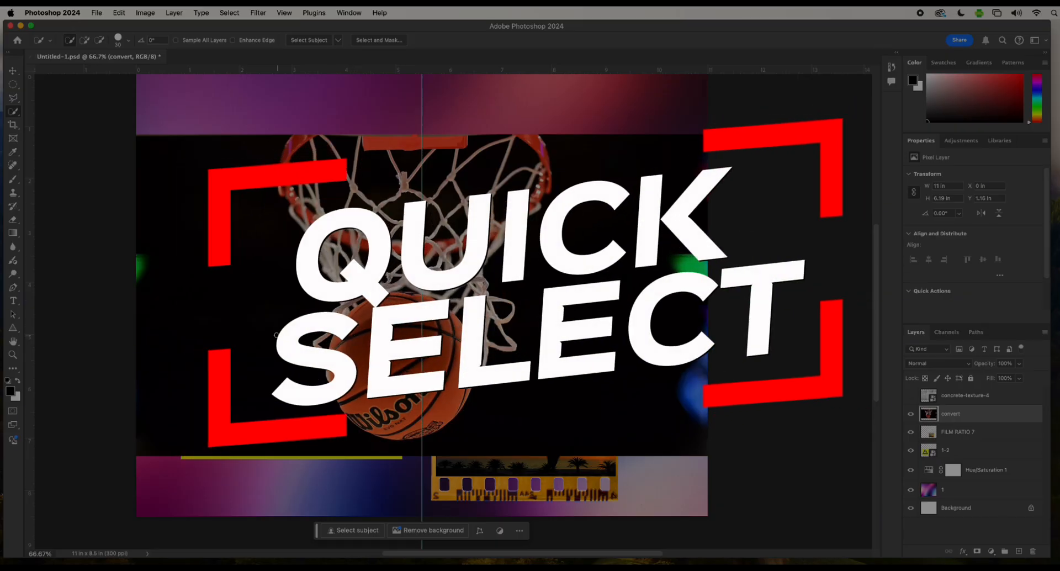
left_click(370, 445)
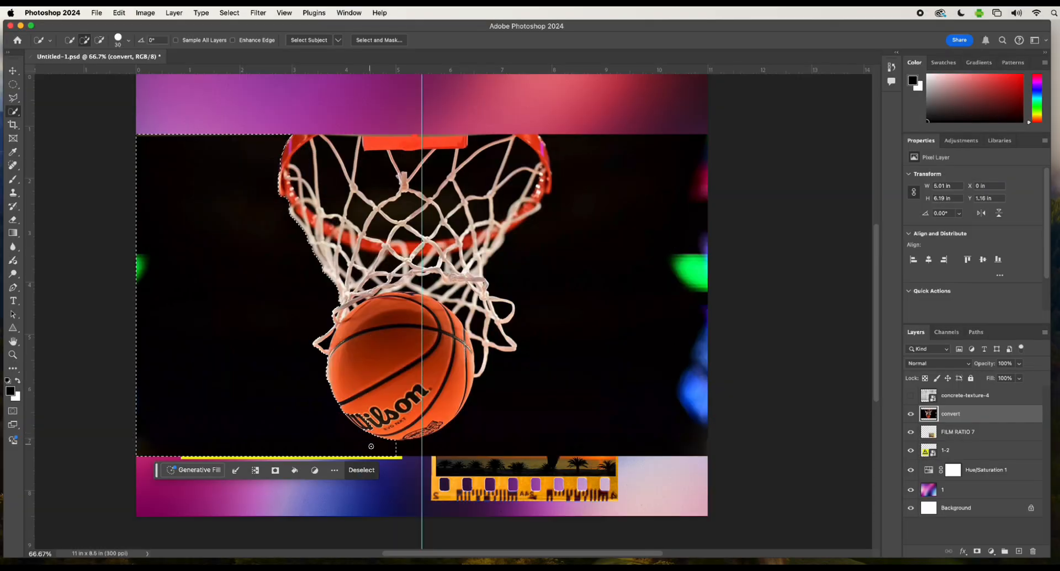
mouse_move(382, 451)
left_mouse_down()
mouse_move(576, 431)
mouse_move(623, 401)
mouse_move(635, 375)
mouse_move(612, 284)
left_mouse_up()
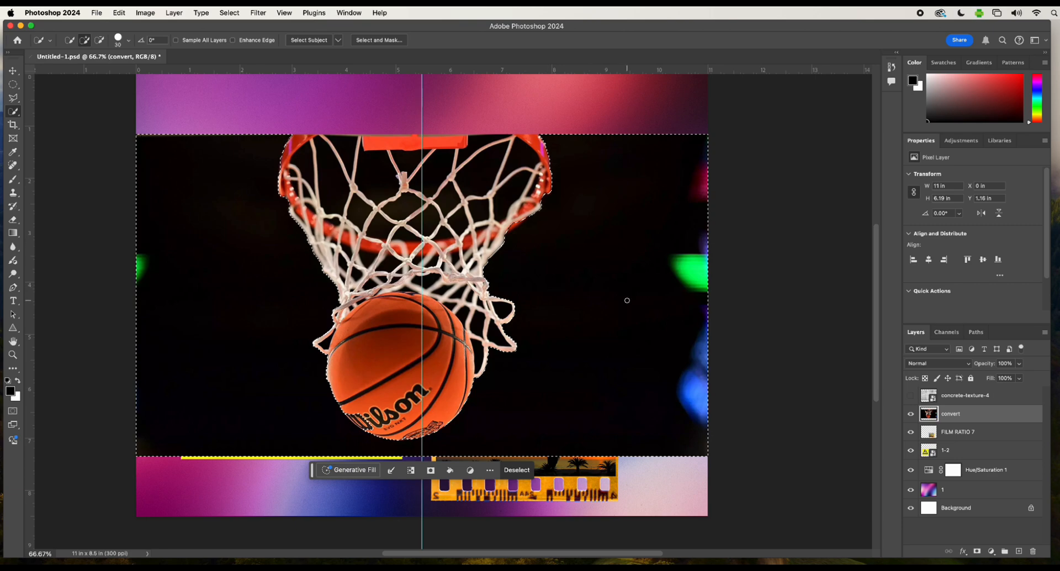
key("Delete")
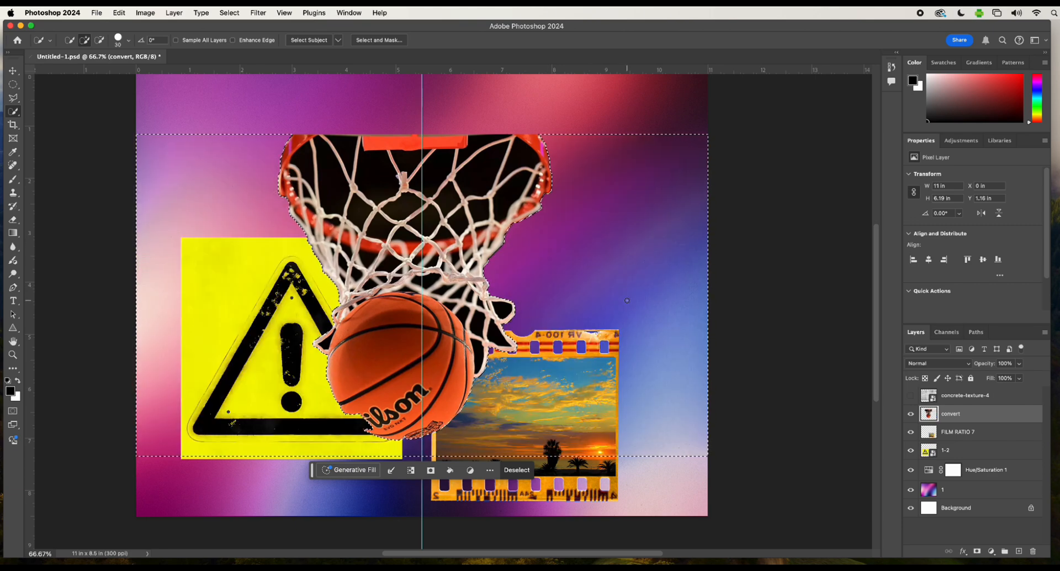
Inspect the cut-out hoop and ball, and undo the background deletion.
scroll(627, 300, "up", 5)
scroll(626, 300, "left", 5)
scroll(628, 301, "down", 3)
scroll(627, 301, "right", 5)
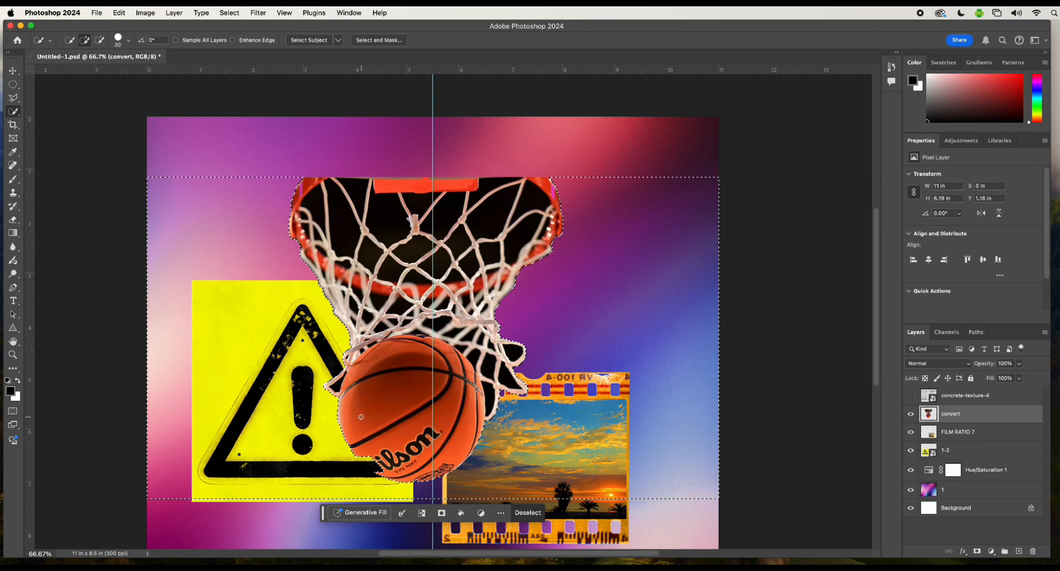
key("super+z")
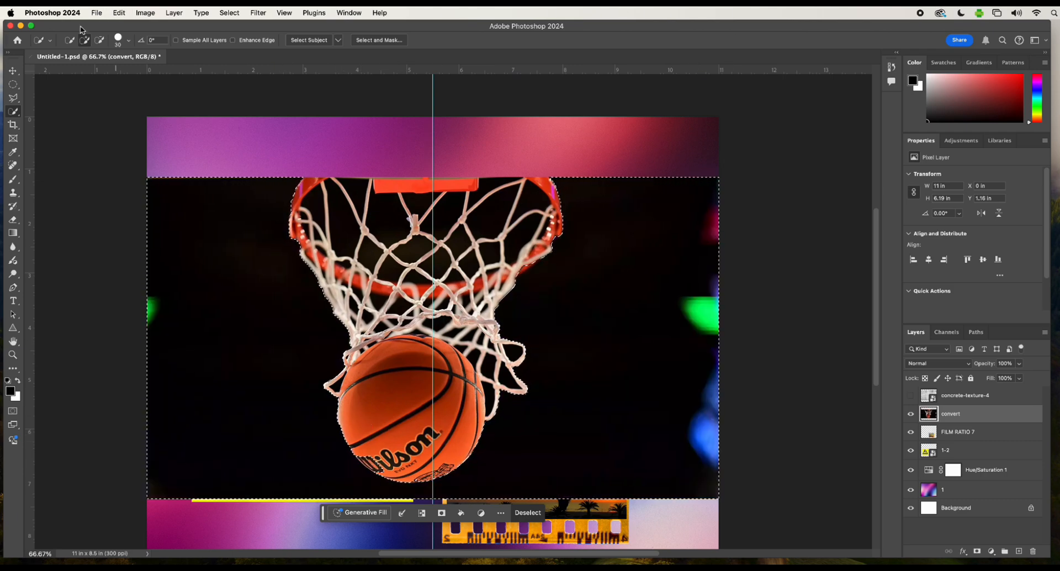
Subtract the Wilson lettering at the ball's lower edge from the Quick Selection.
left_click(101, 44)
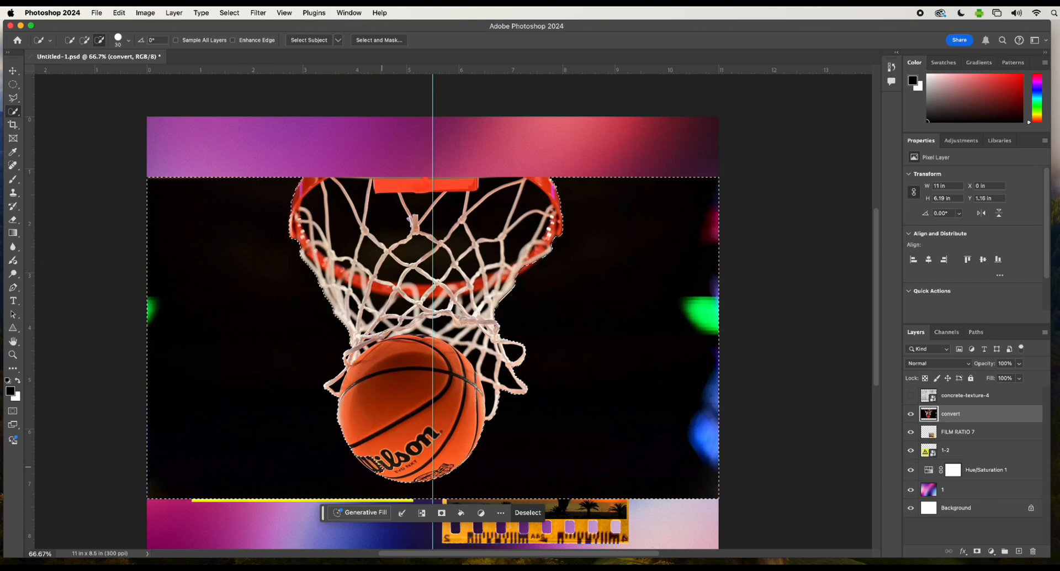
key("super+plus")
key("super+plus")
scroll(381, 467, "down", 5)
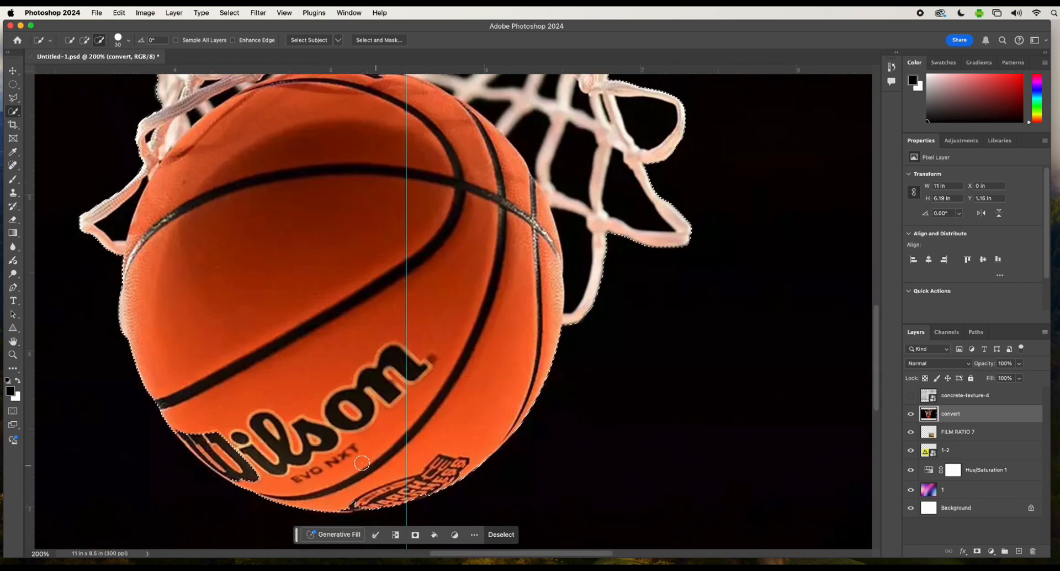
mouse_move(259, 467)
left_mouse_down()
mouse_move(226, 456)
mouse_move(231, 464)
mouse_move(218, 469)
mouse_move(218, 453)
mouse_move(187, 430)
left_mouse_up()
key("super+minus")
key("super+minus")
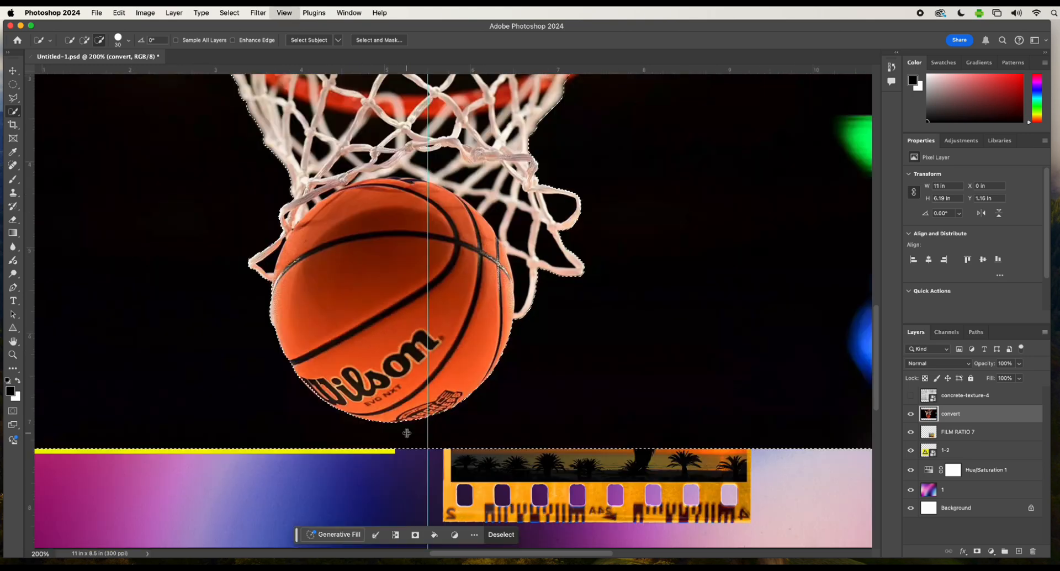
scroll(406, 432, "up", 5)
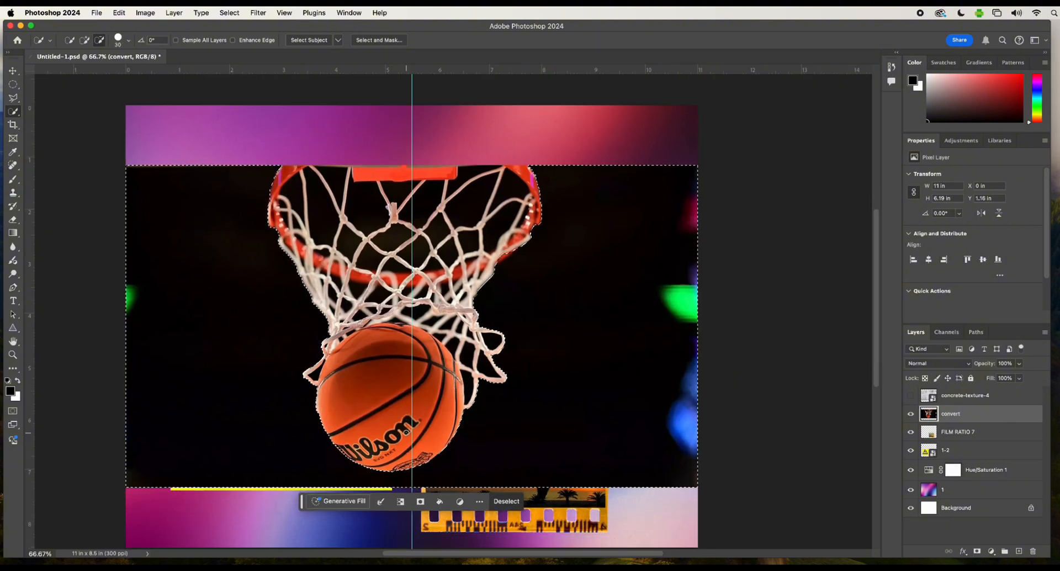
Delete the background around the hoop and ball, undo the deletion and clear the selection.
key("Delete")
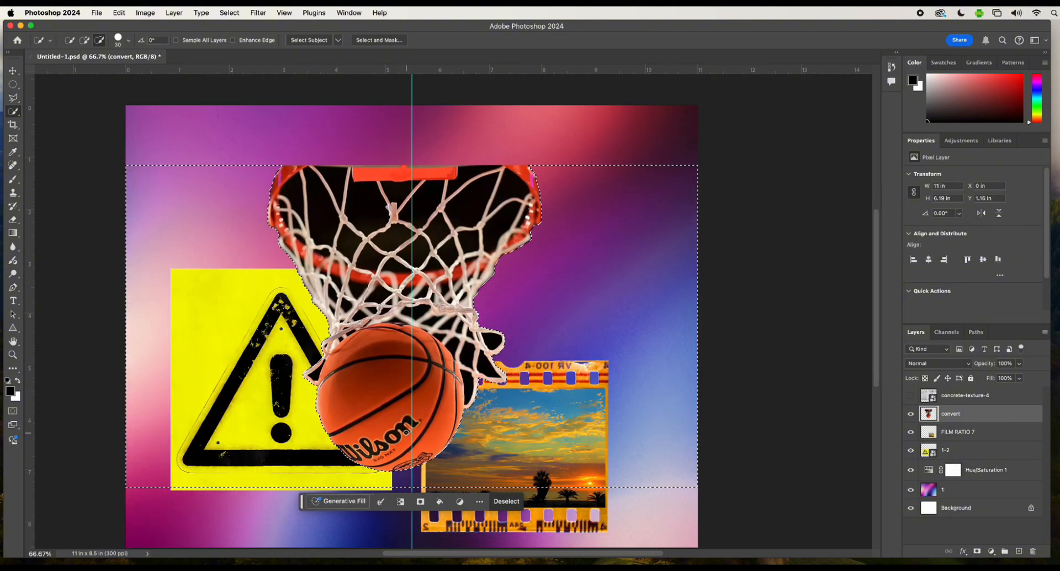
key("super+d")
key("super+z")
key("super+z")
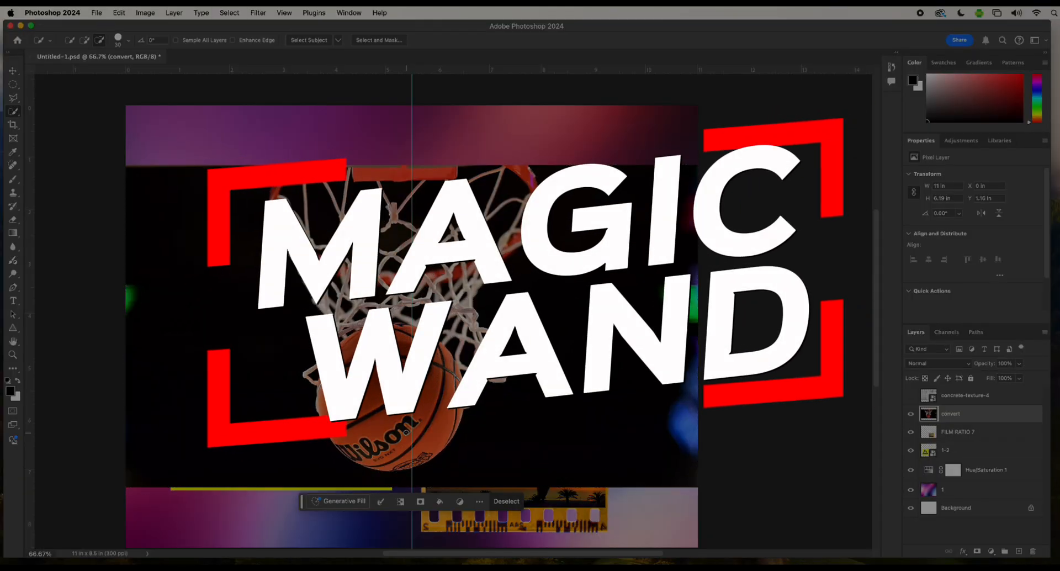
key("super+d")
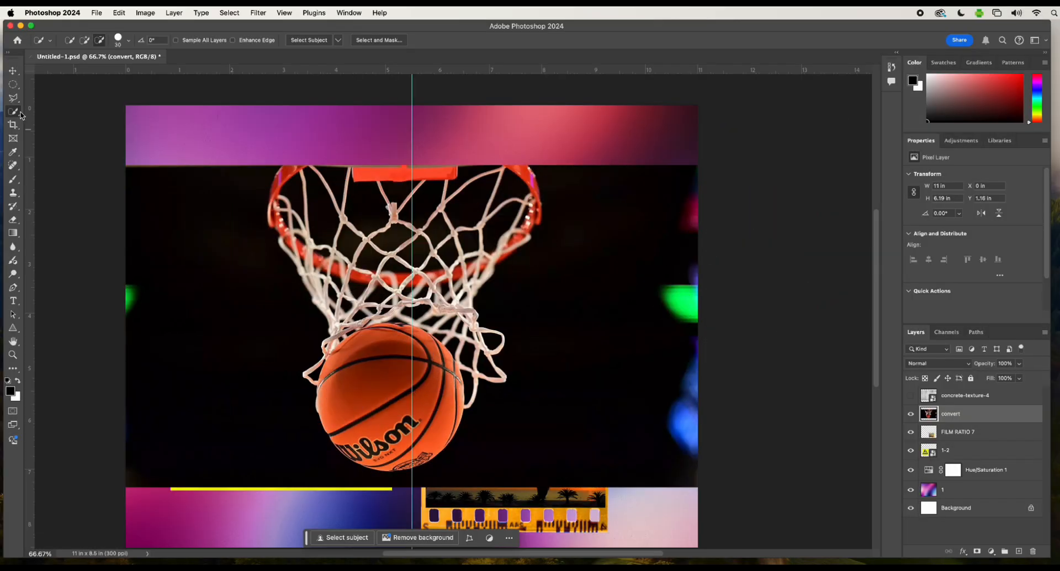
Select the black background beside the hoop and ball with the Magic Wand at tolerance 32.
right_click(13, 111)
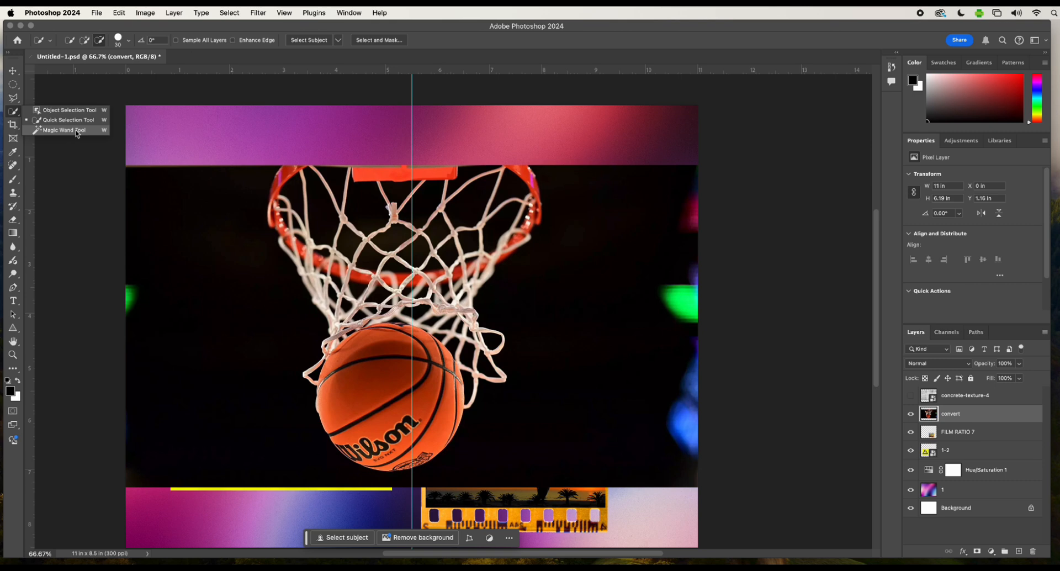
left_click(77, 133)
scroll(174, 274, "down", 1)
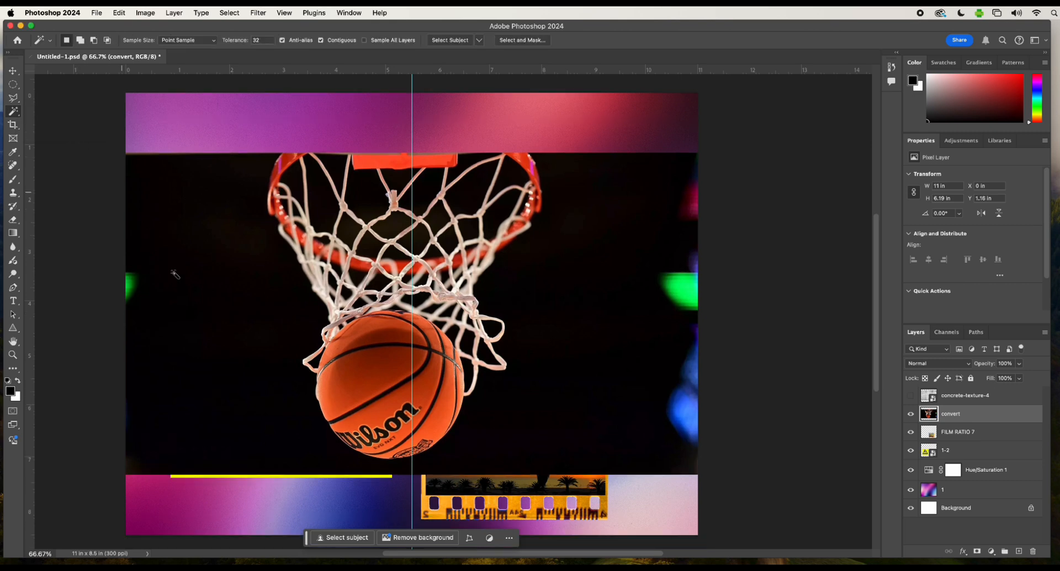
left_click(233, 363)
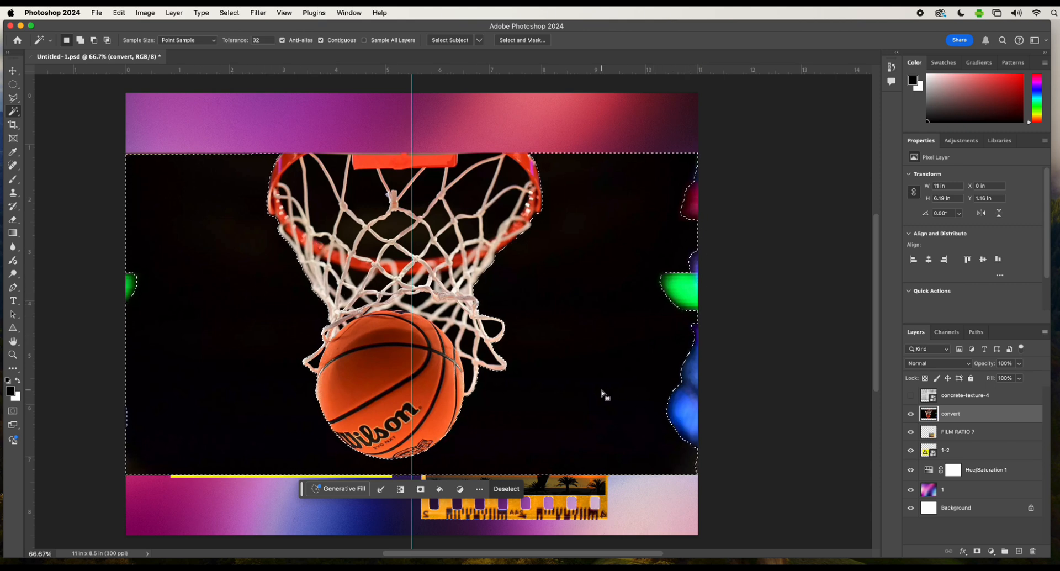
Delete the selected black background around the hoop and ball, and clear the selection.
key("Delete")
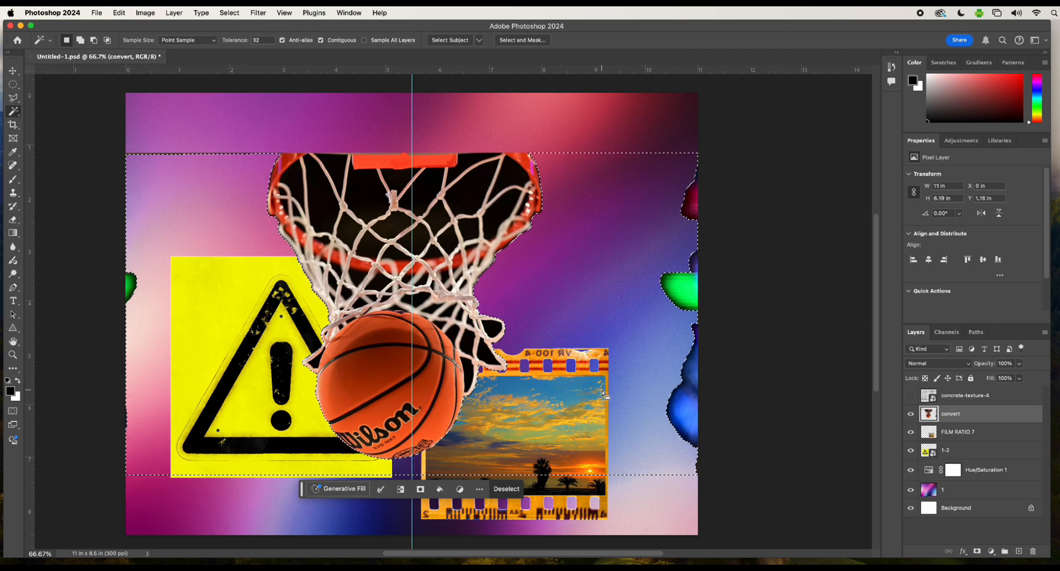
key("super+d")
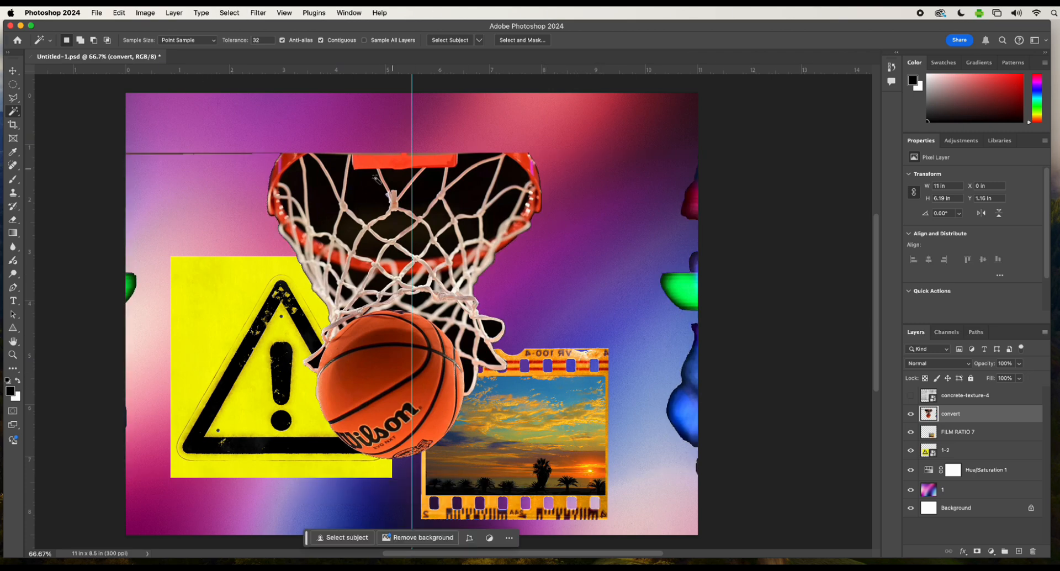
Clear the leftover edge line and coloured light remnants along both sides of the photo using rectangular marquee selections, and deselect.
right_click(16, 91)
left_click(65, 88)
left_click_drag(70, 105, 278, 159)
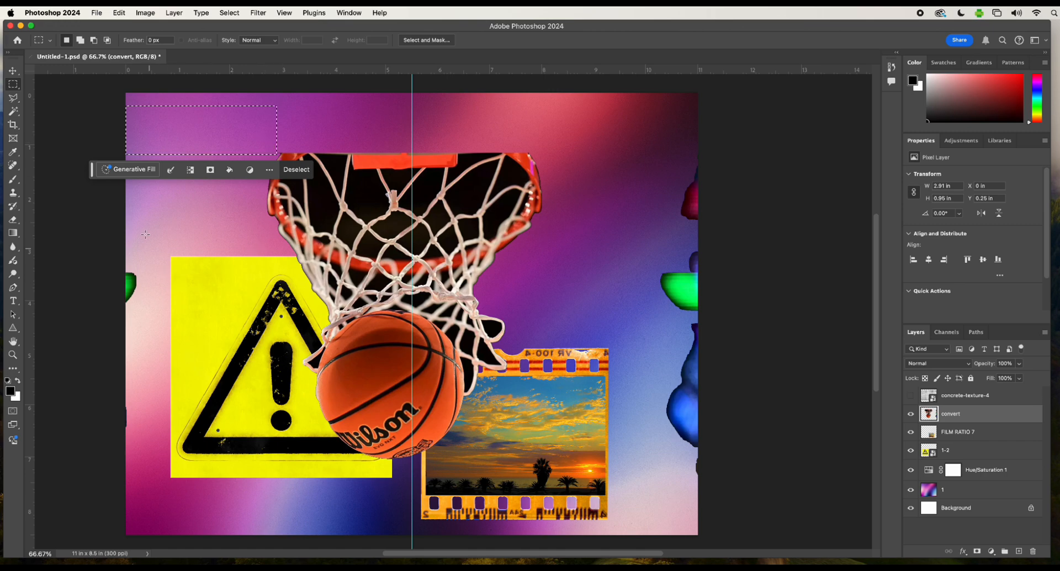
left_click_drag(118, 203, 148, 486)
left_click_drag(709, 129, 651, 522)
key("Delete")
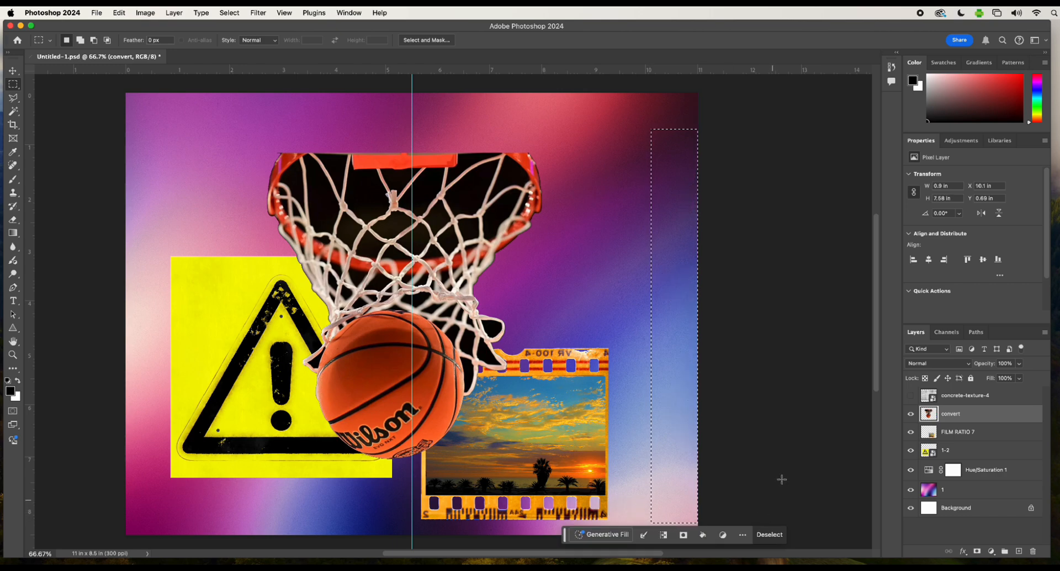
left_click(642, 282)
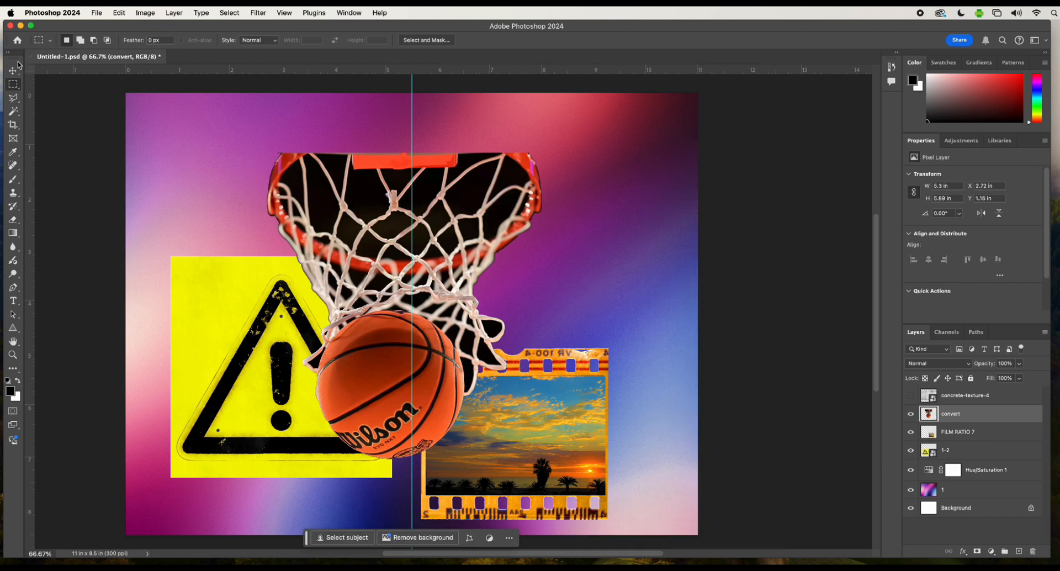
Return to the Magic Wand and undo the background deletions on the basketball photo.
left_click(16, 114)
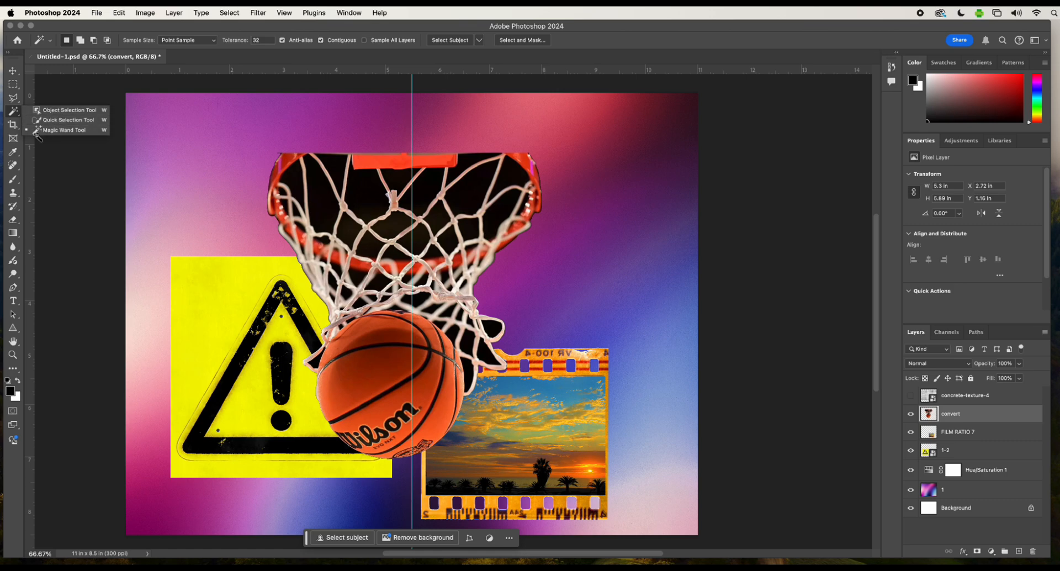
left_click(282, 32)
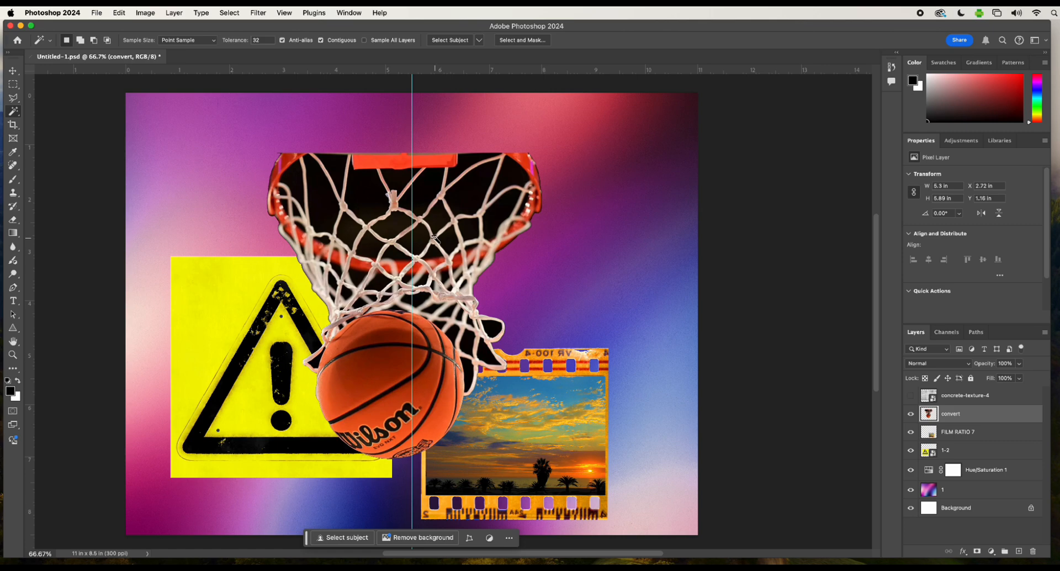
key("super+z")
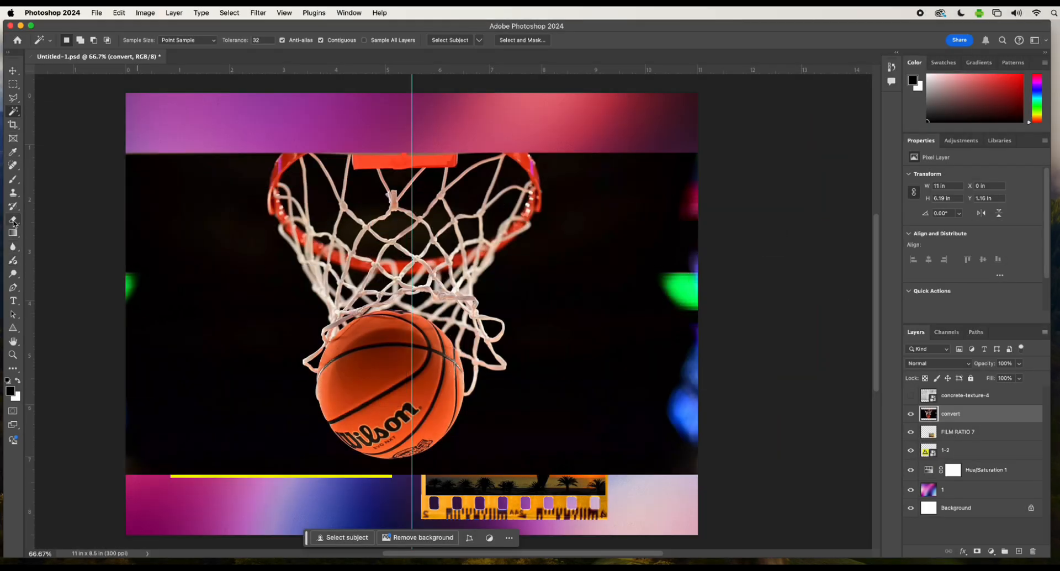
Set the Eraser brush size to 460 px, try a stroke on the black area beside the hoop and undo it.
left_click(14, 220)
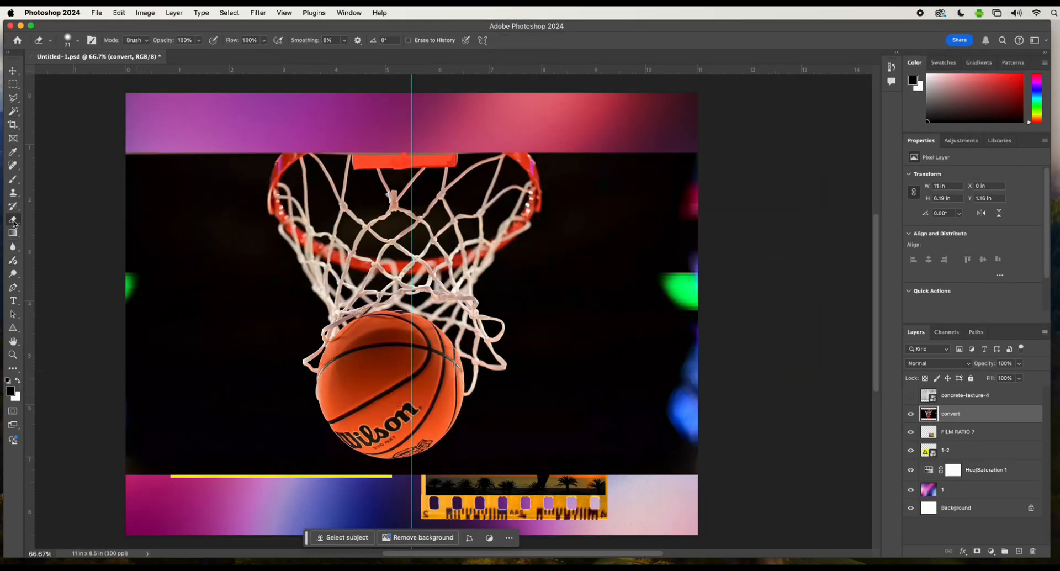
left_click(44, 219)
left_click(77, 42)
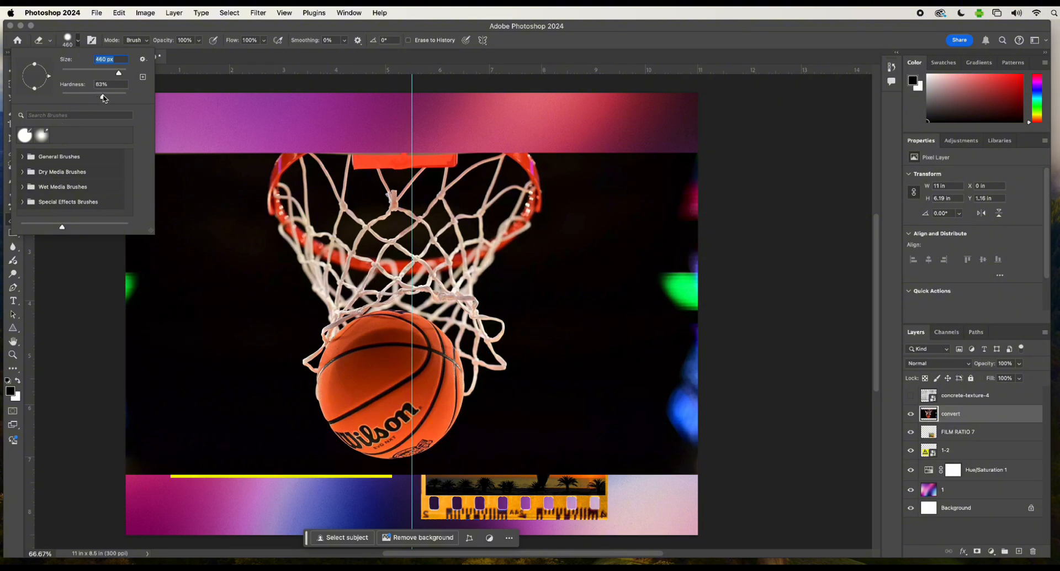
left_click(107, 97)
left_click_drag(190, 171, 221, 262)
key("super+z")
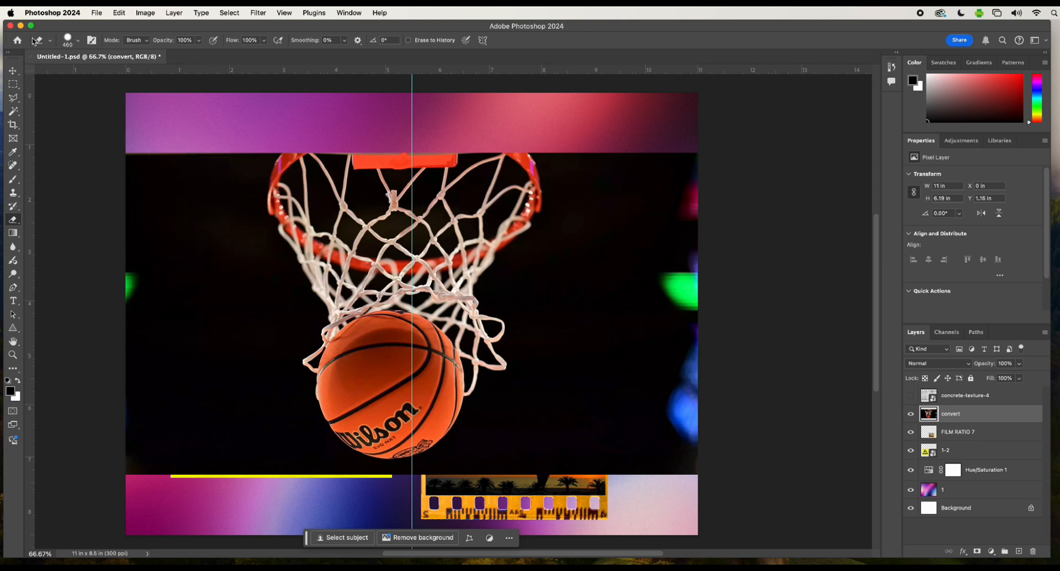
Soften the Eraser to about 42% hardness and erase the outer black background on both sides of the hoop and ball.
left_click(69, 38)
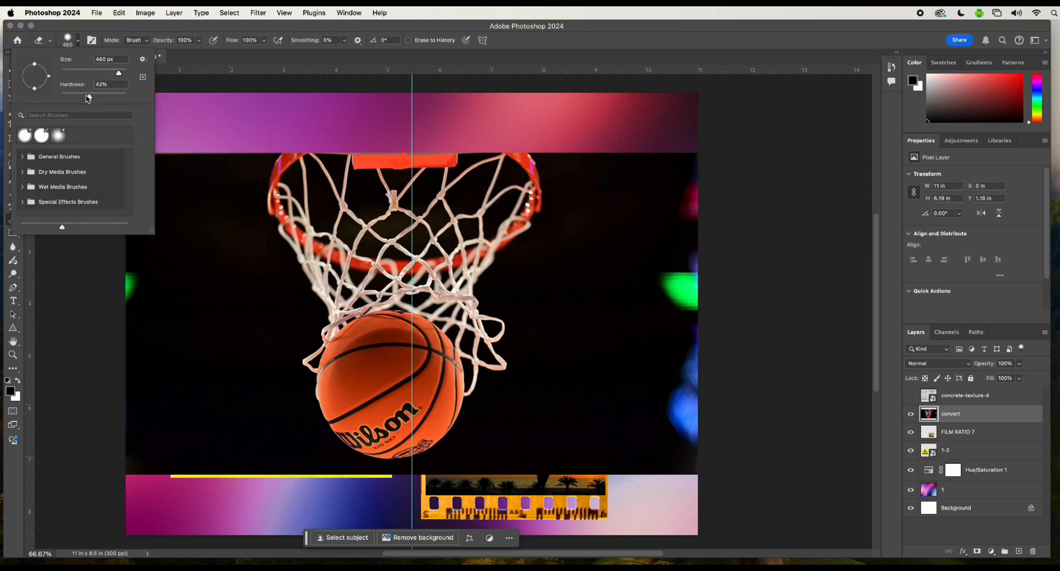
mouse_move(196, 166)
left_mouse_down()
mouse_move(202, 274)
mouse_move(229, 315)
left_mouse_up()
mouse_move(161, 184)
left_mouse_down()
mouse_move(183, 274)
mouse_move(234, 319)
mouse_move(248, 369)
mouse_move(217, 435)
mouse_move(134, 240)
mouse_move(152, 437)
mouse_move(304, 501)
mouse_move(191, 457)
mouse_move(106, 470)
mouse_move(148, 305)
mouse_move(165, 160)
mouse_move(203, 140)
mouse_move(201, 213)
left_mouse_up()
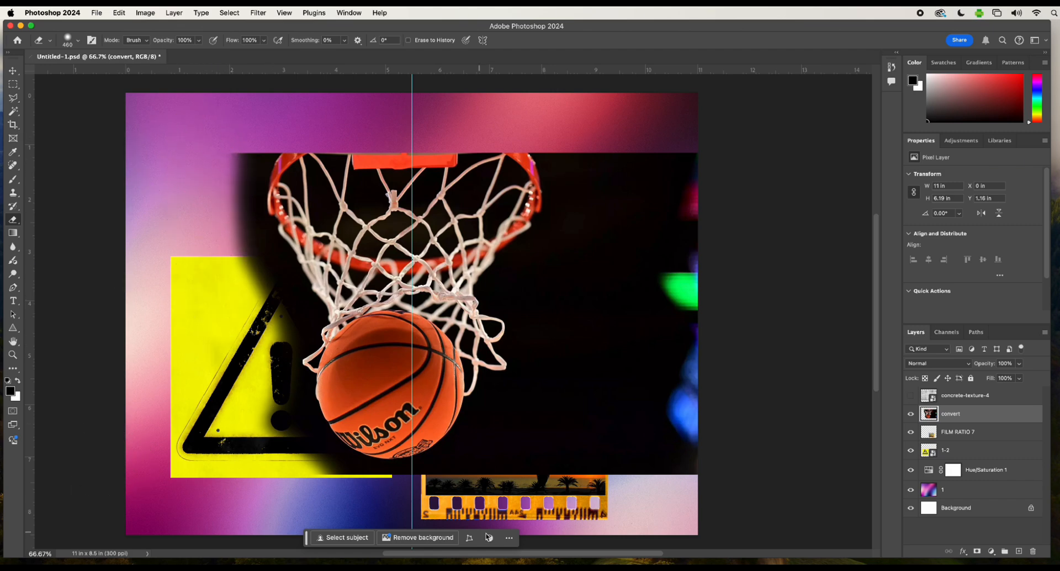
mouse_move(458, 474)
left_mouse_down()
mouse_move(510, 467)
mouse_move(567, 362)
mouse_move(554, 280)
mouse_move(587, 224)
mouse_move(579, 238)
mouse_move(612, 232)
mouse_move(598, 131)
mouse_move(703, 175)
mouse_move(657, 344)
mouse_move(668, 154)
mouse_move(627, 323)
mouse_move(691, 454)
mouse_move(707, 307)
mouse_move(648, 456)
mouse_move(574, 473)
mouse_move(597, 415)
mouse_move(707, 470)
left_mouse_up()
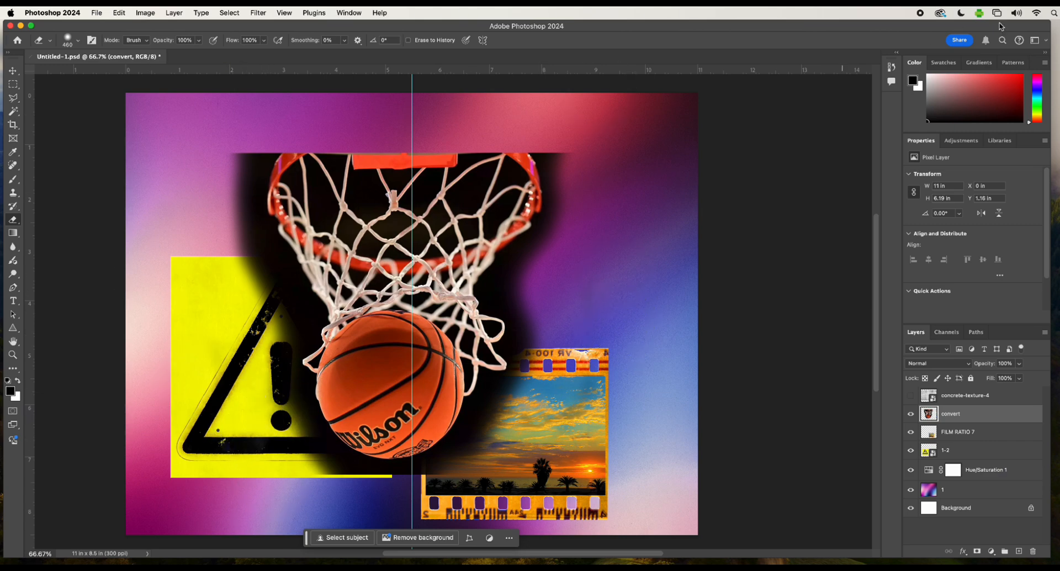
Move the basketball layer up and over the warning sign, to X -2 in and Y 0.05 in.
left_click(12, 71)
left_click_drag(316, 235, 211, 178)
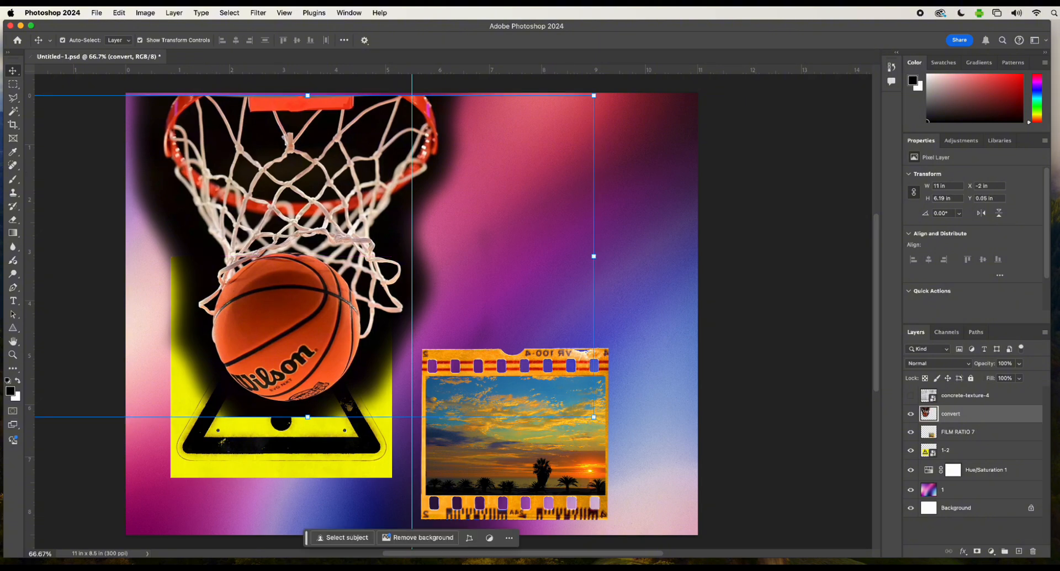
Set the blend mode of the "convert" layer to Darker Color.
left_click(963, 552)
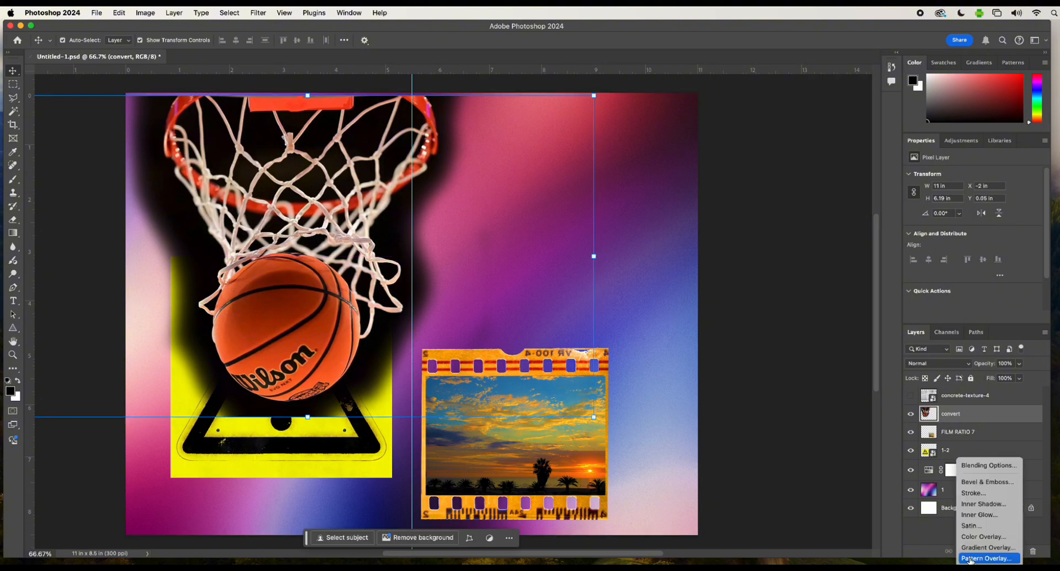
left_click(930, 362)
left_click(928, 349)
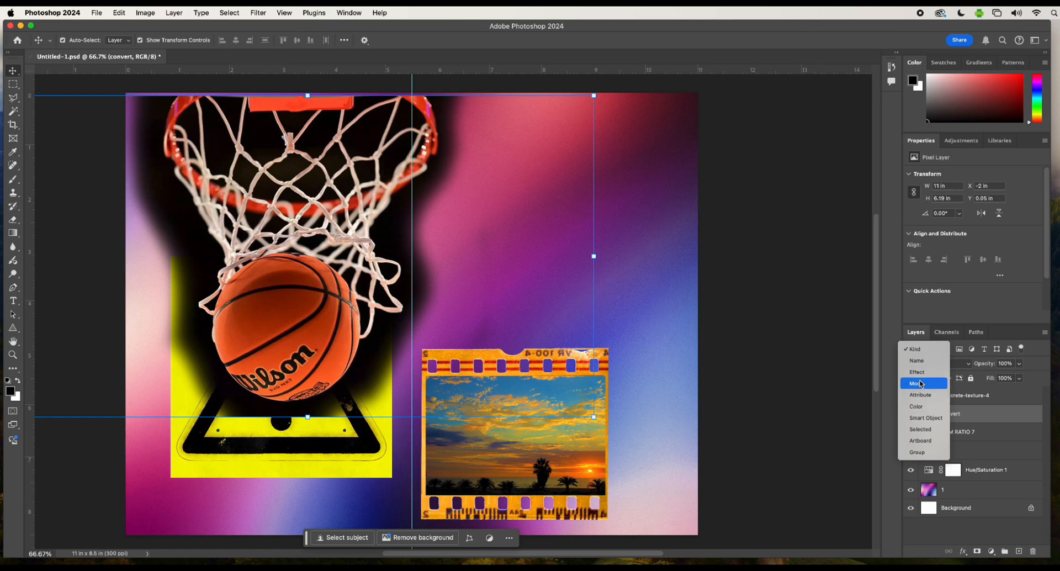
left_click(965, 364)
left_click(965, 365)
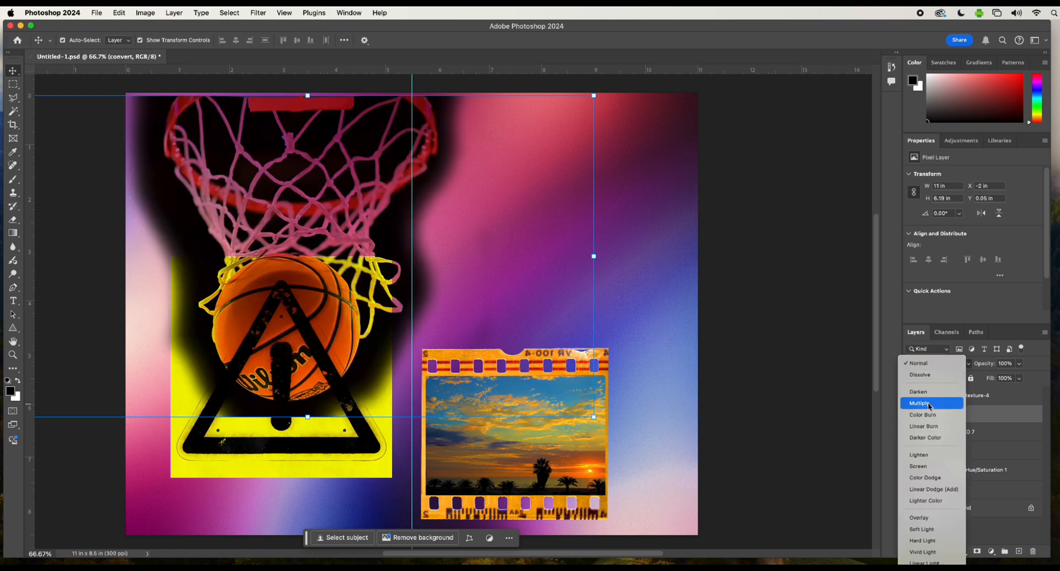
left_click(929, 439)
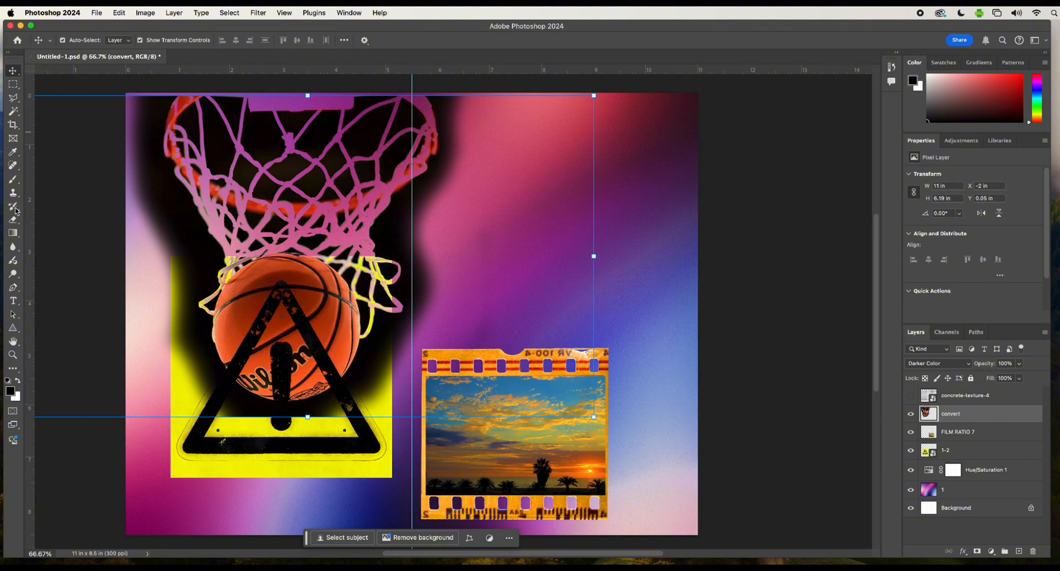
left_click(14, 83)
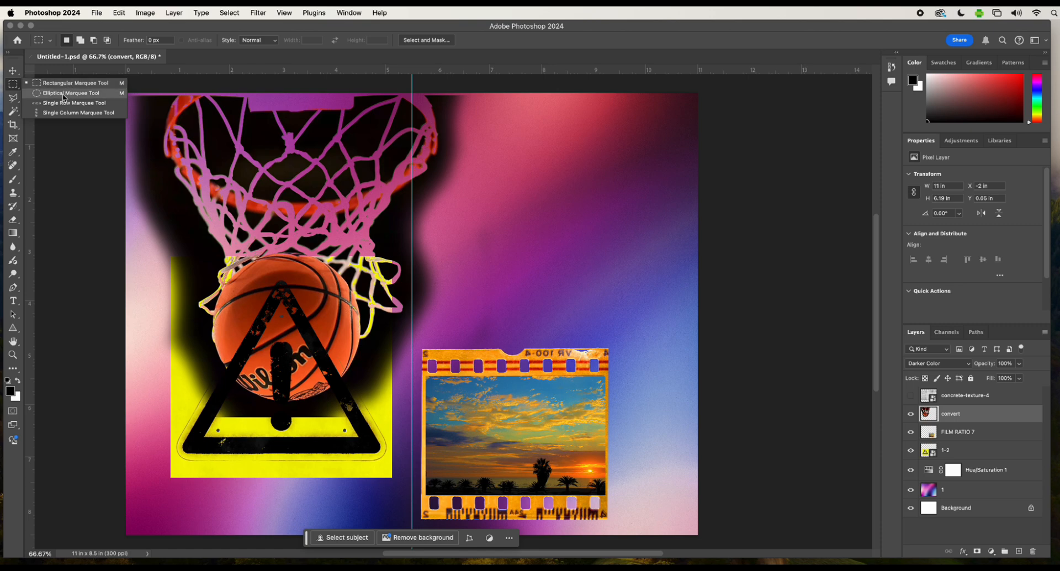
left_click(13, 98)
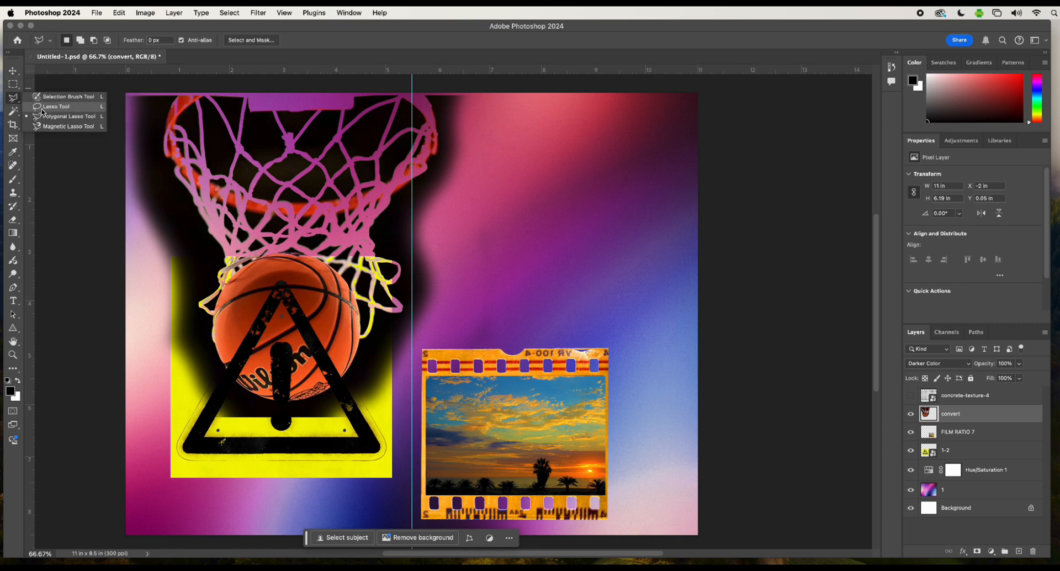